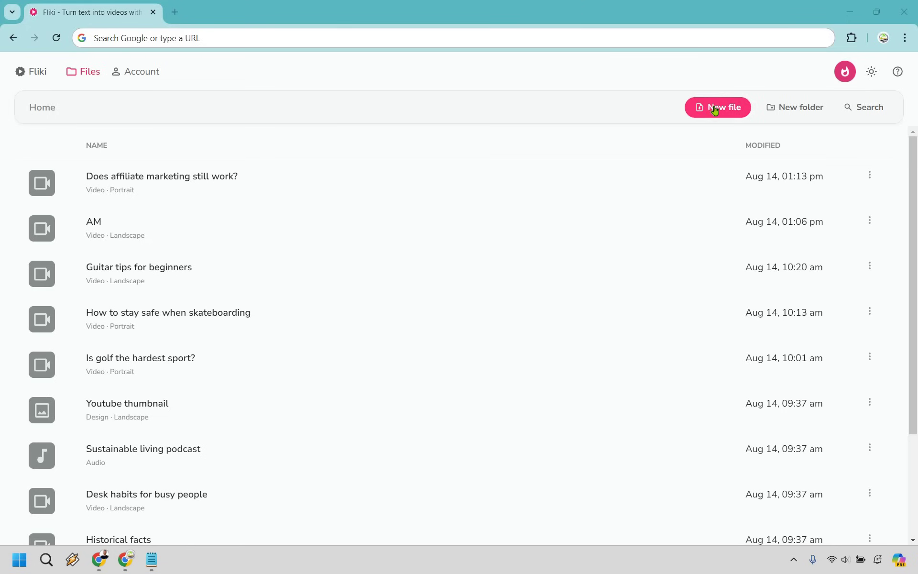
Start a new video file and name it "YouTube Marketing For Beginners"
left_click(762, 174)
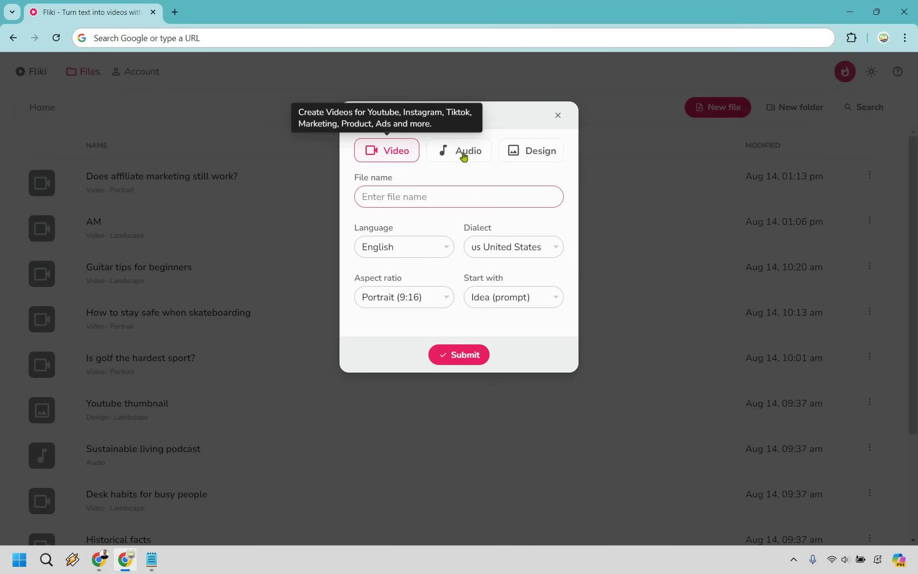
left_click(384, 151)
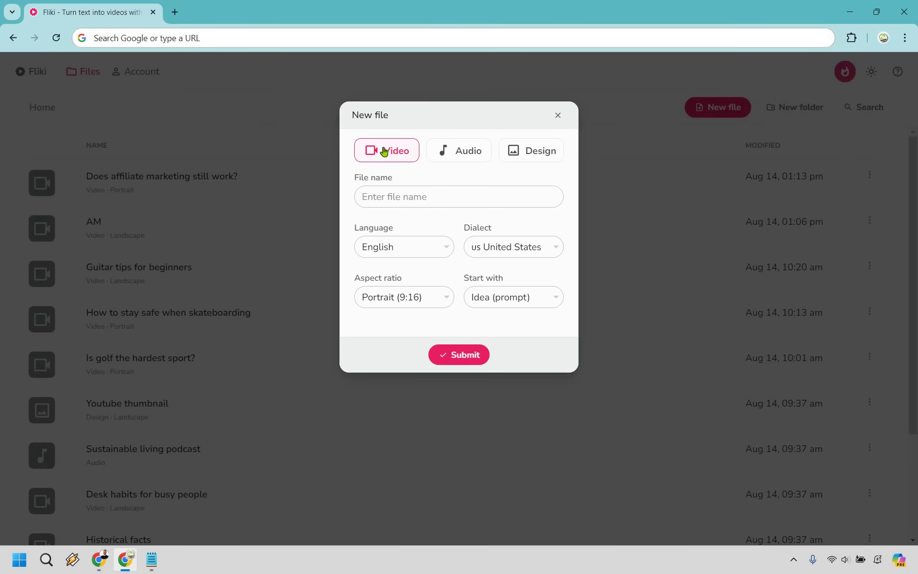
type("YouTube Marketing For Beginners")
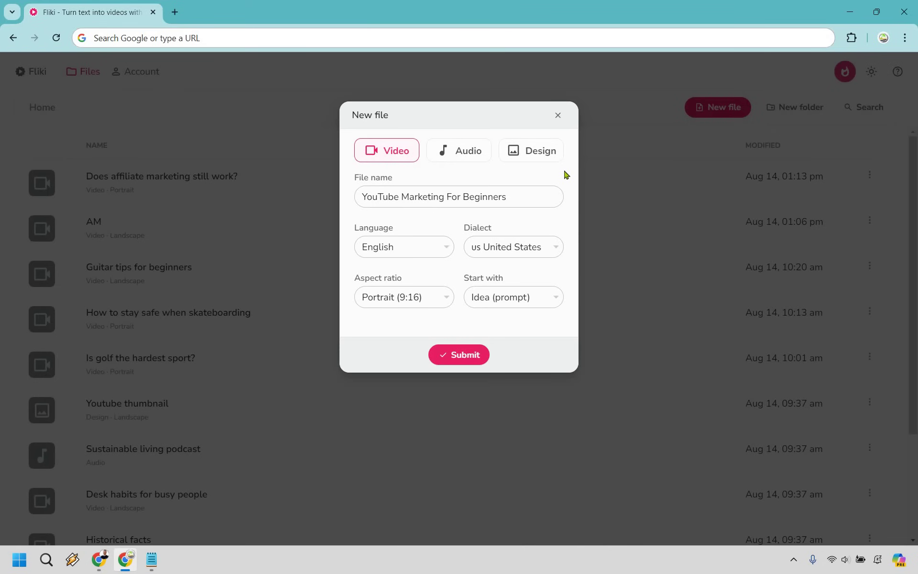
Review the language and aspect ratio choices for the new file, keeping English and Portrait (9:16)
left_click(416, 249)
key("Tab")
left_click(413, 298)
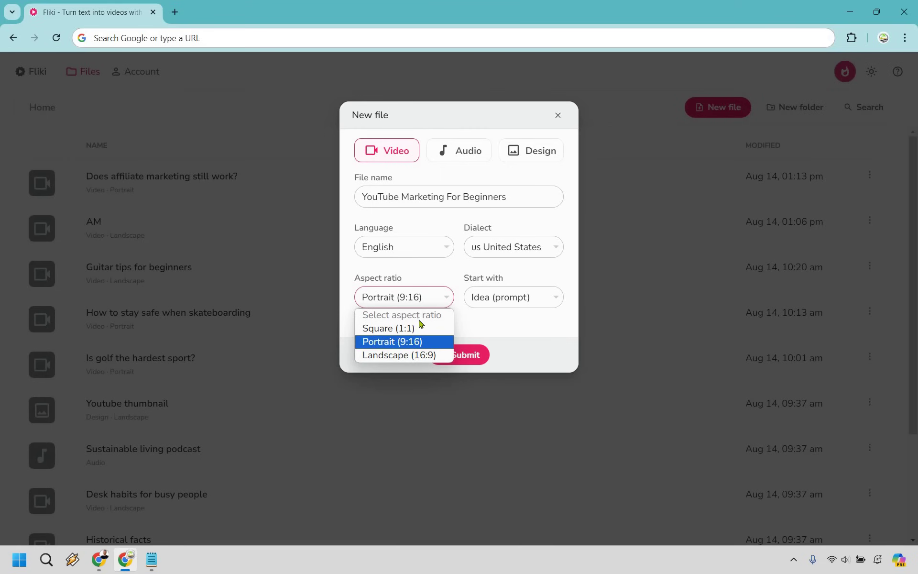
left_click(490, 301)
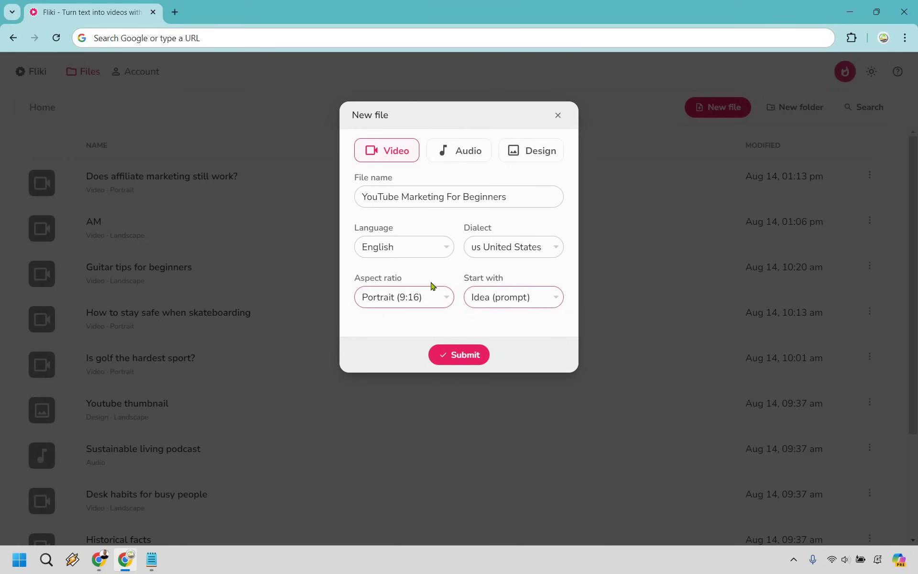
left_click(437, 302)
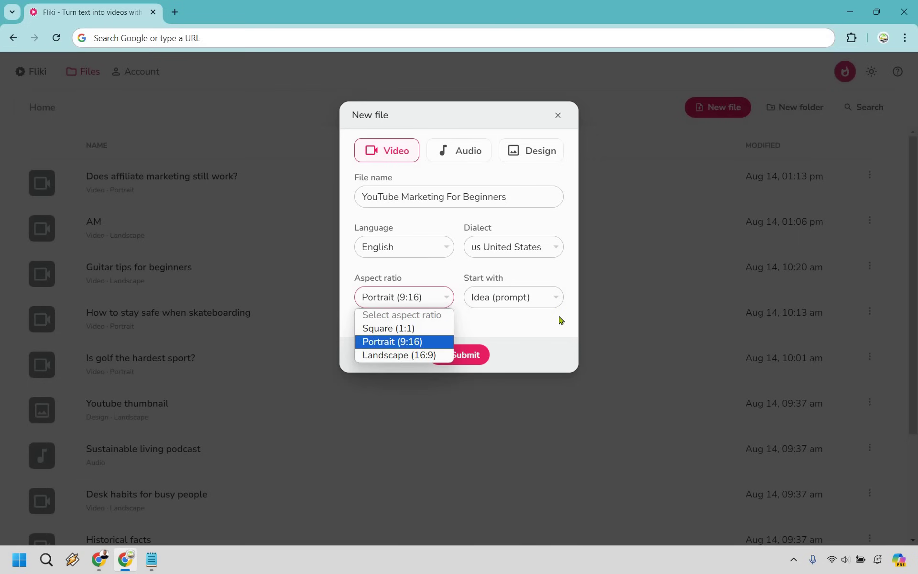
left_click(558, 320)
left_click(410, 306)
left_click(541, 303)
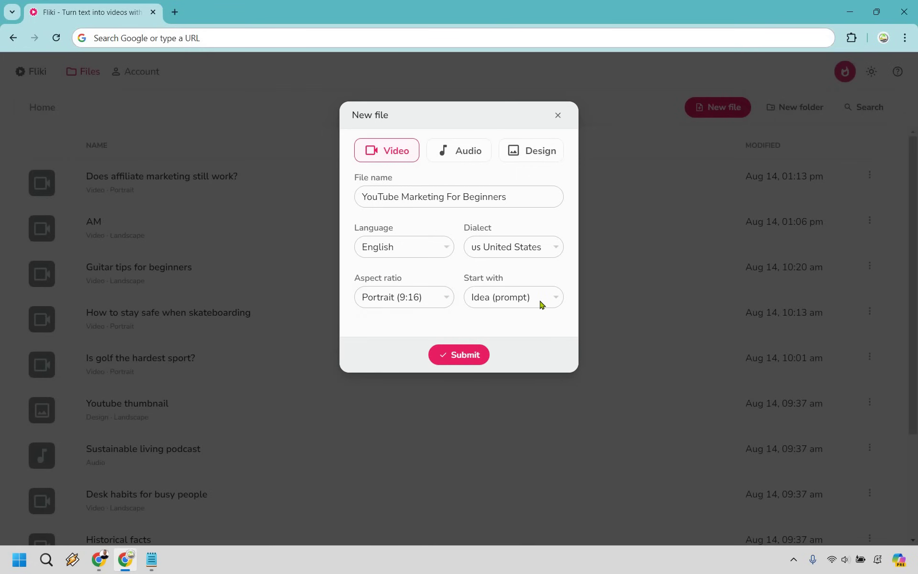
Check the starting sources, keep Idea (prompt), and submit the new file
left_click(541, 304)
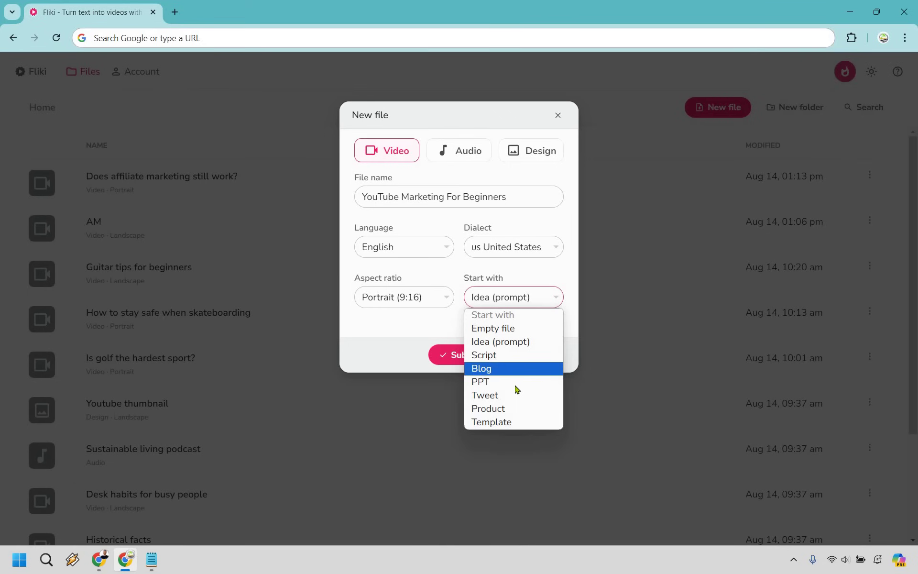
key("Up")
left_click(386, 332)
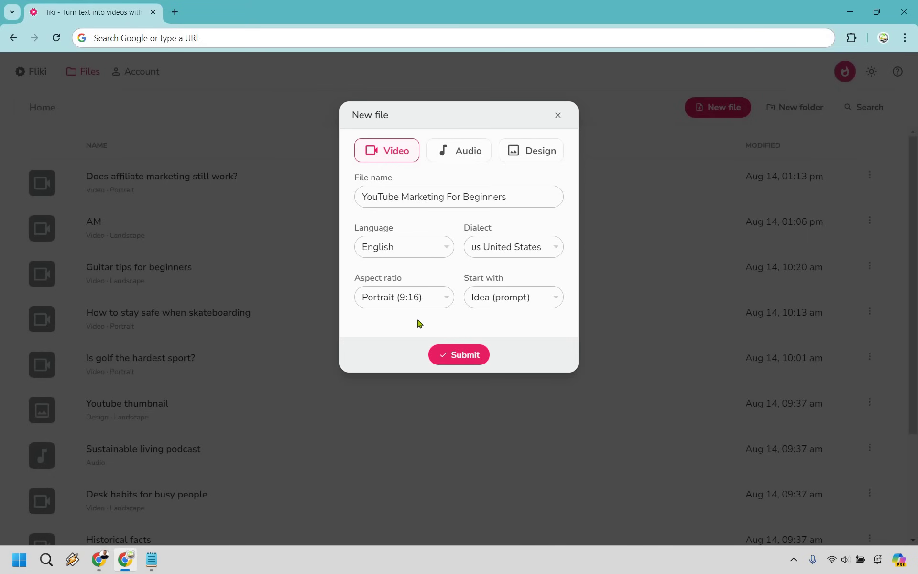
left_click(458, 358)
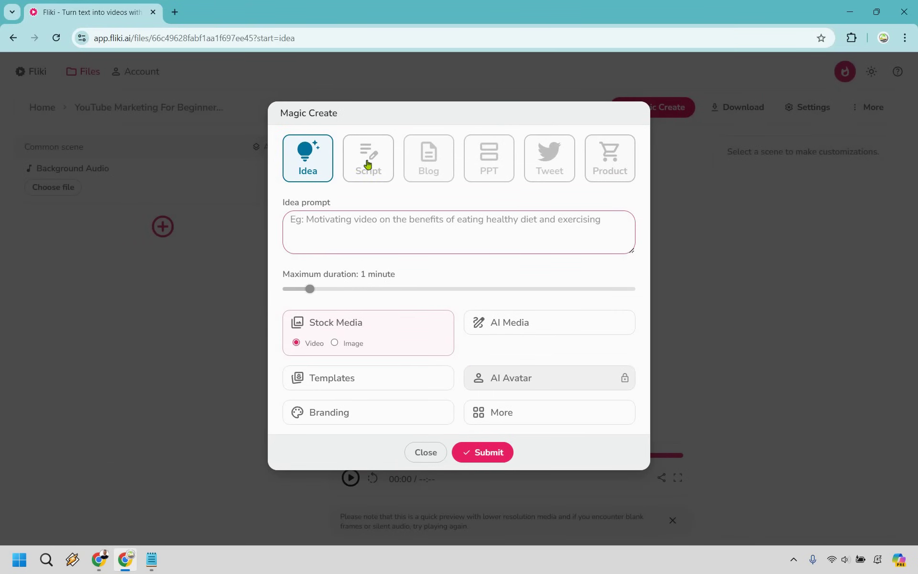
Look through the Script, Blog, PPT, Tweet and Product input options of Magic Create
left_click(380, 168)
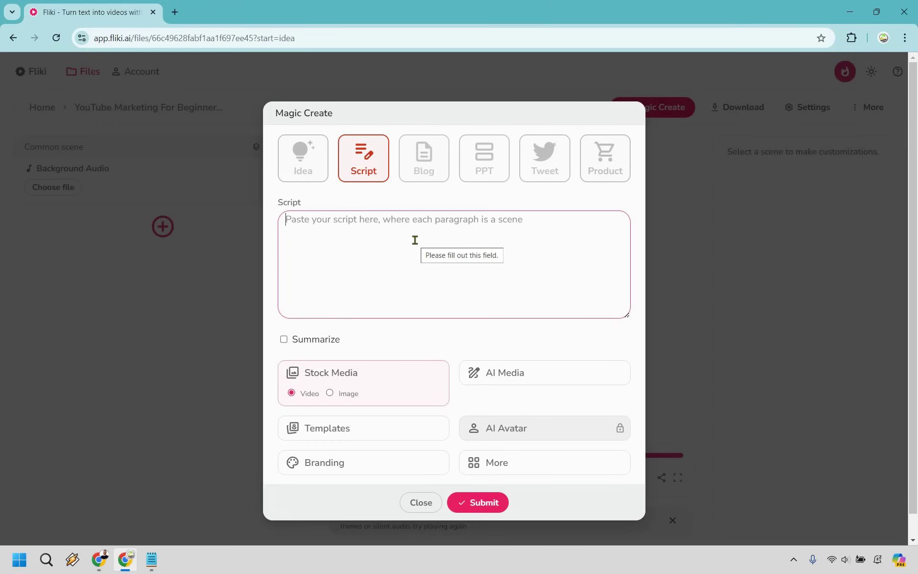
left_click(412, 180)
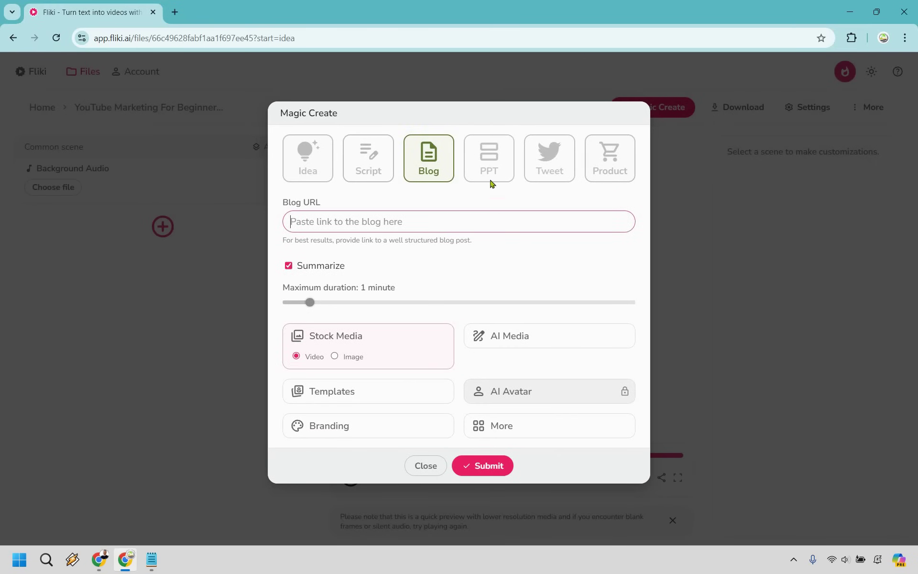
left_click(479, 163)
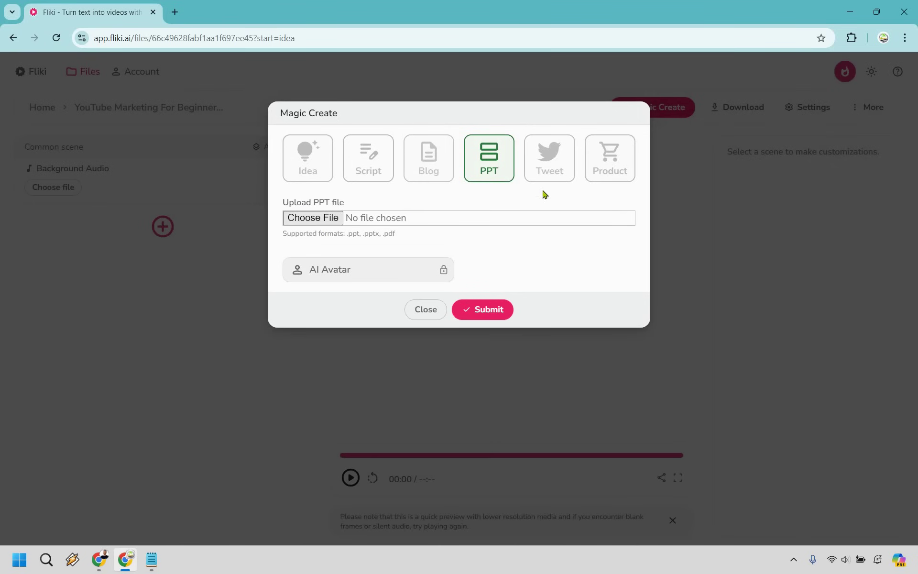
left_click(558, 168)
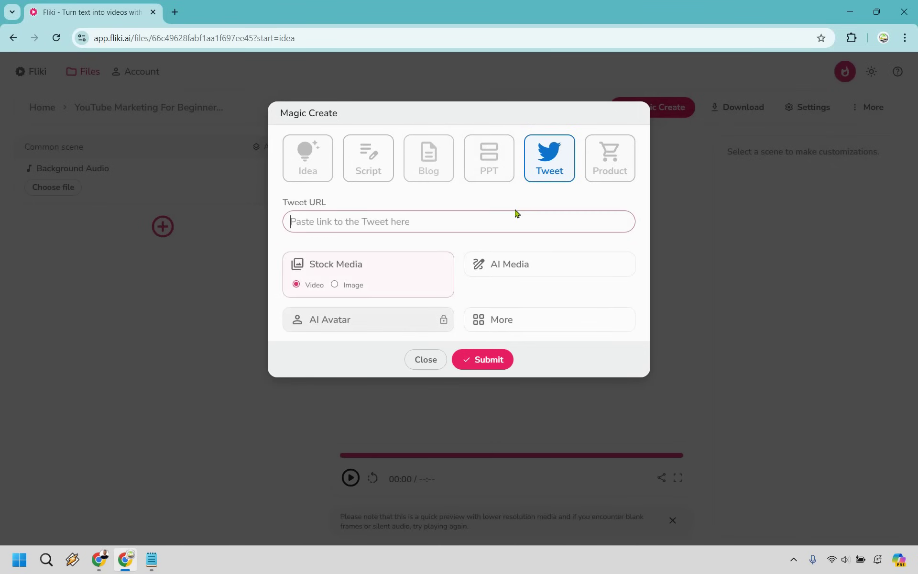
left_click(601, 175)
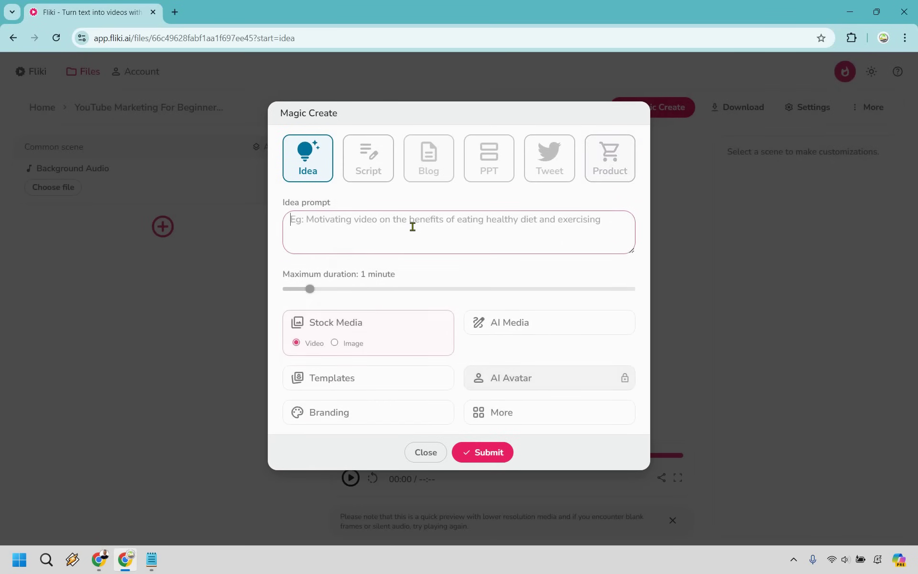
Enter "YouTube Marketing For Beginners" as the idea prompt with a maximum duration of 1 minute
type("YouTube Marketing For Beginners")
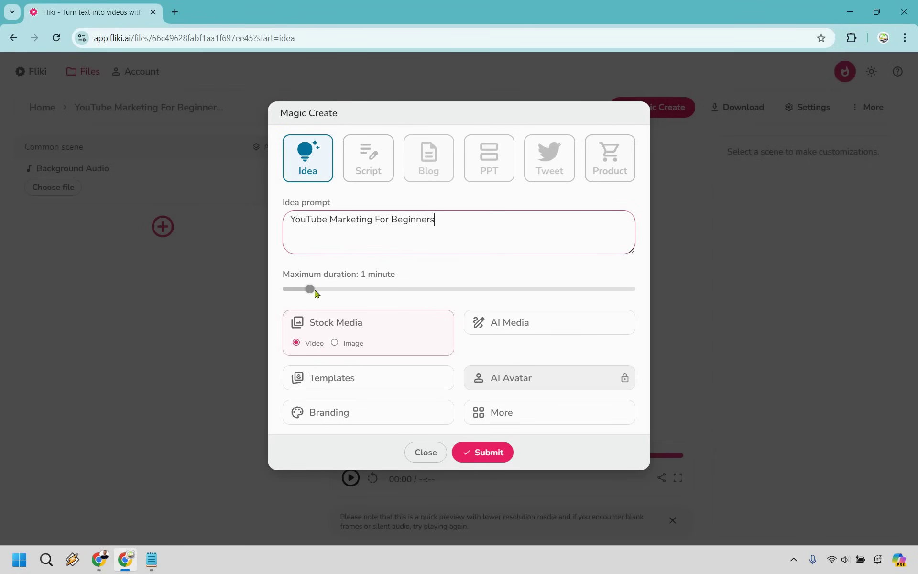
left_click(608, 292)
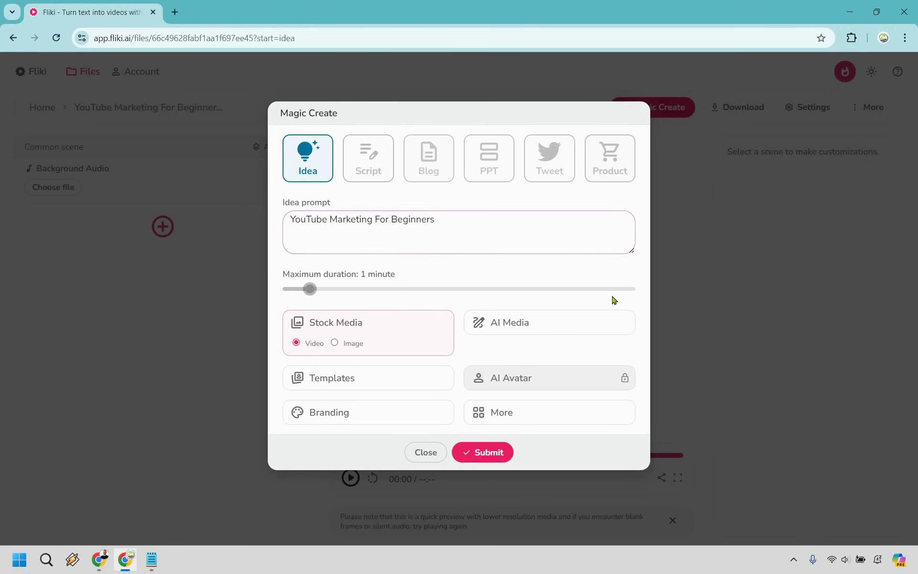
left_click(331, 301)
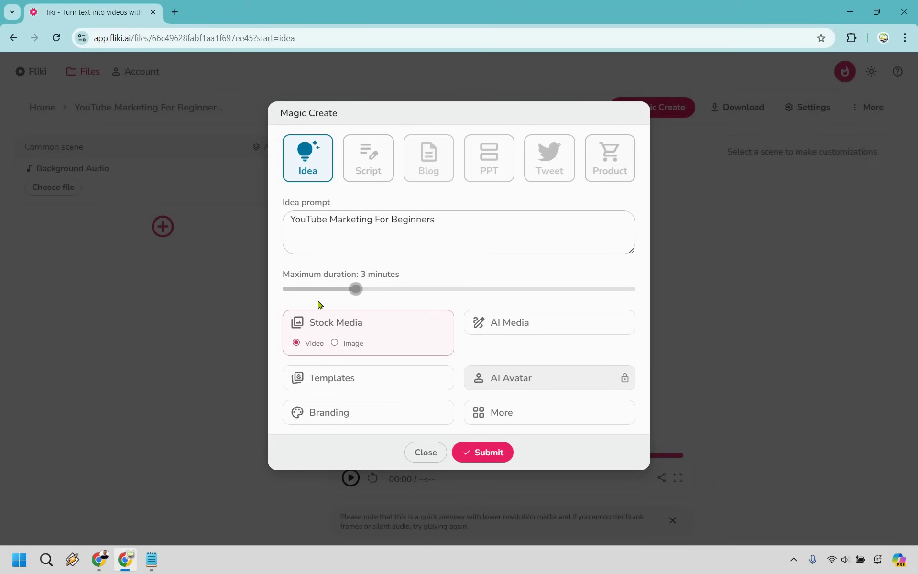
left_click(313, 302)
Use AI Media images in the Cinematic style and apply the Illuminate template to the video
left_click(560, 323)
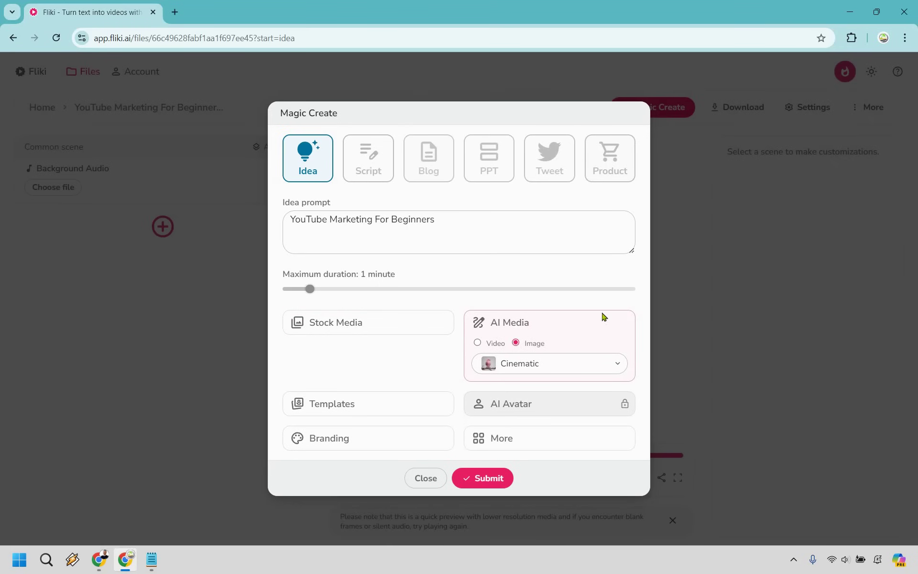
left_click(381, 408)
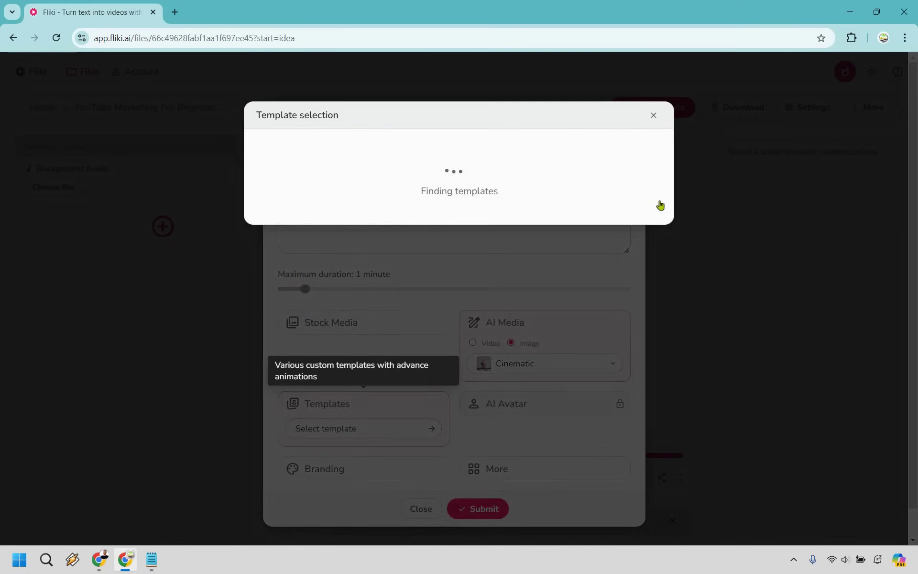
scroll(667, 200, "down", 18)
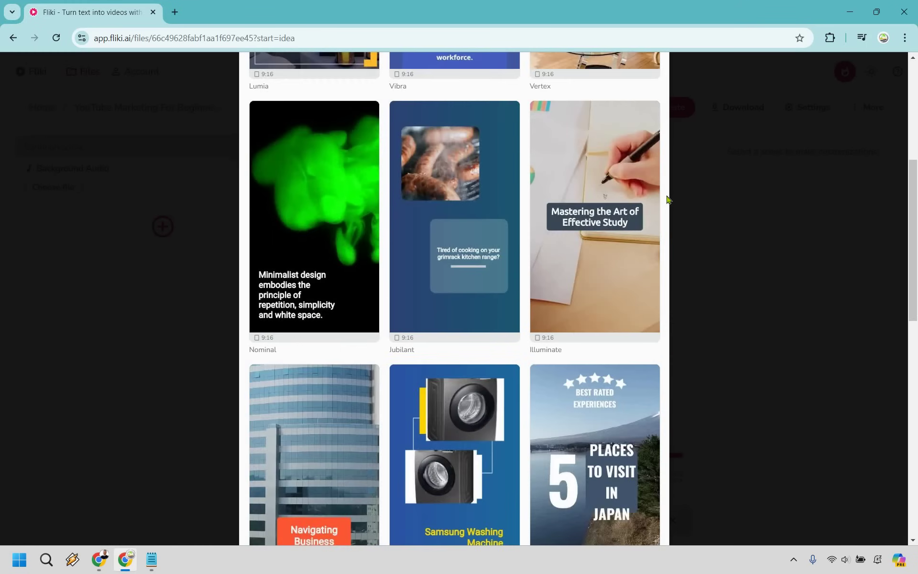
scroll(668, 200, "up", 6)
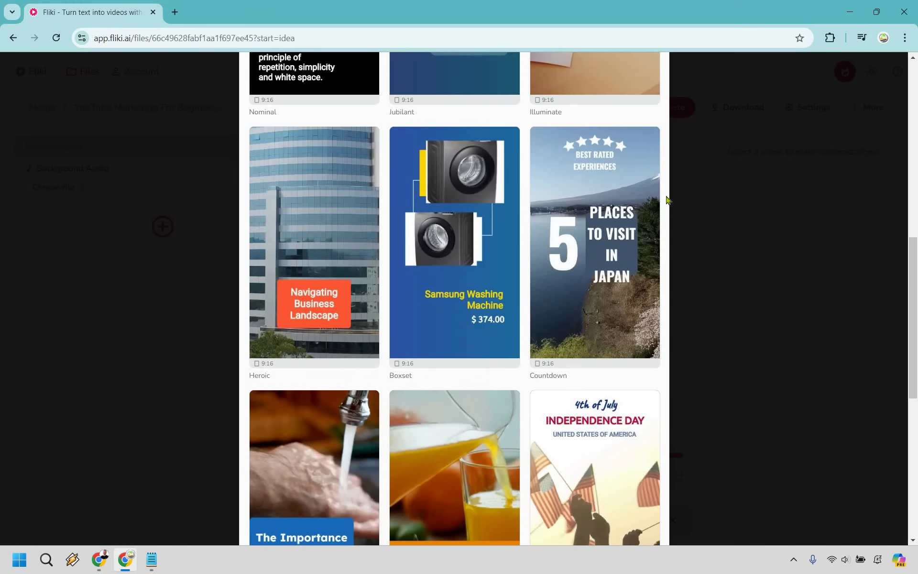
scroll(668, 199, "down", 4)
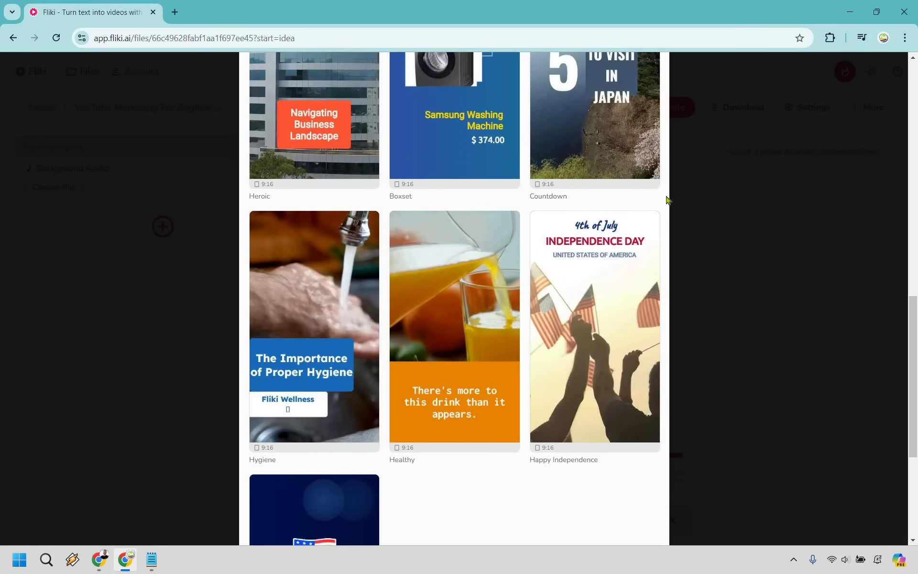
scroll(668, 200, "up", 11)
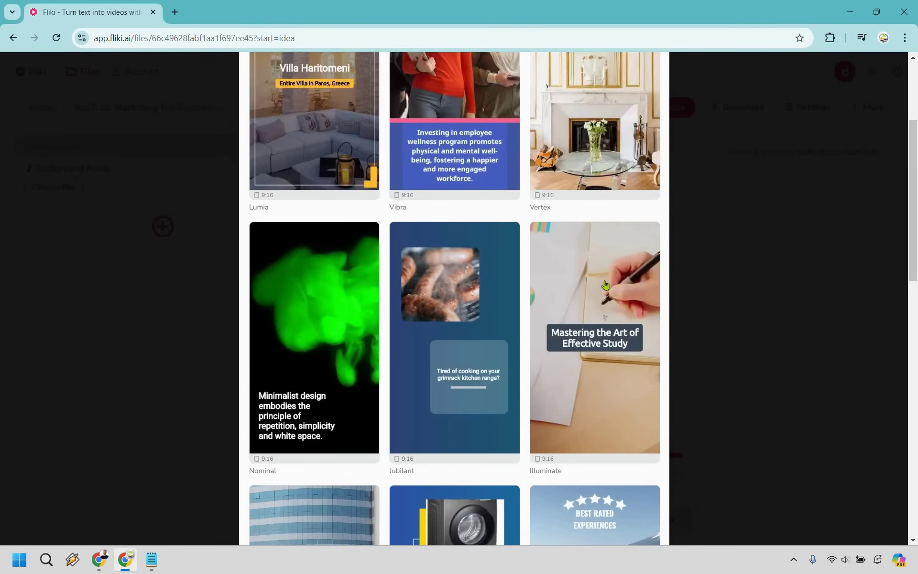
left_click(605, 286)
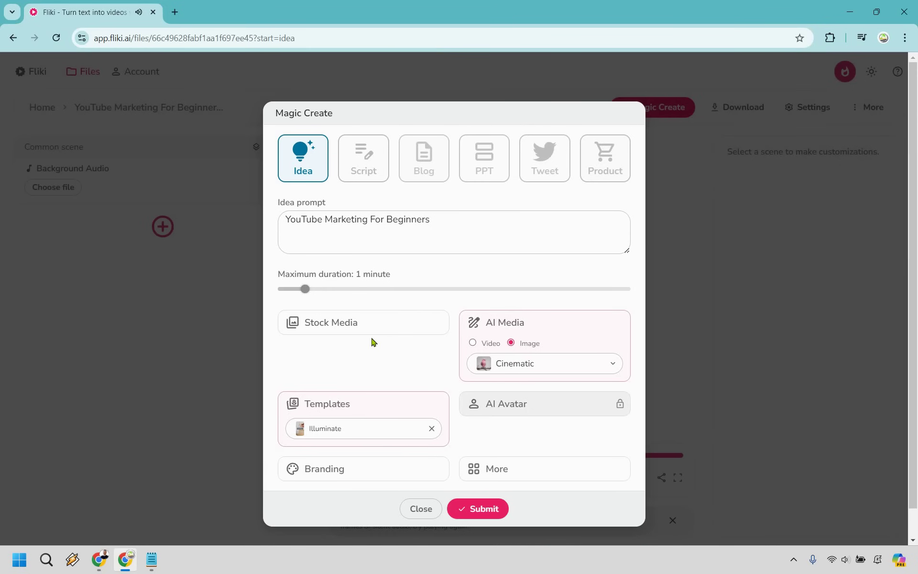
Submit the Magic Create settings to generate the video
scroll(535, 401, "down", 1)
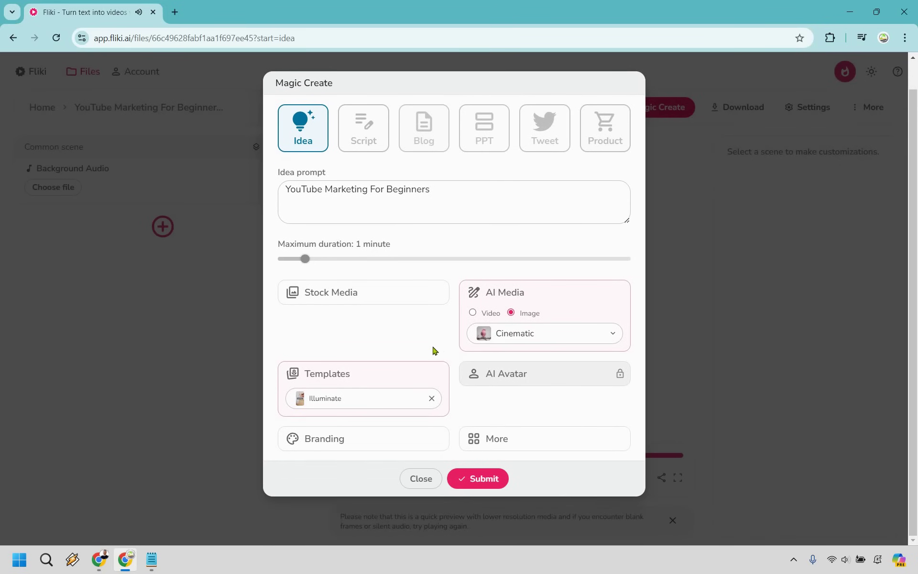
scroll(433, 349, "up", 1)
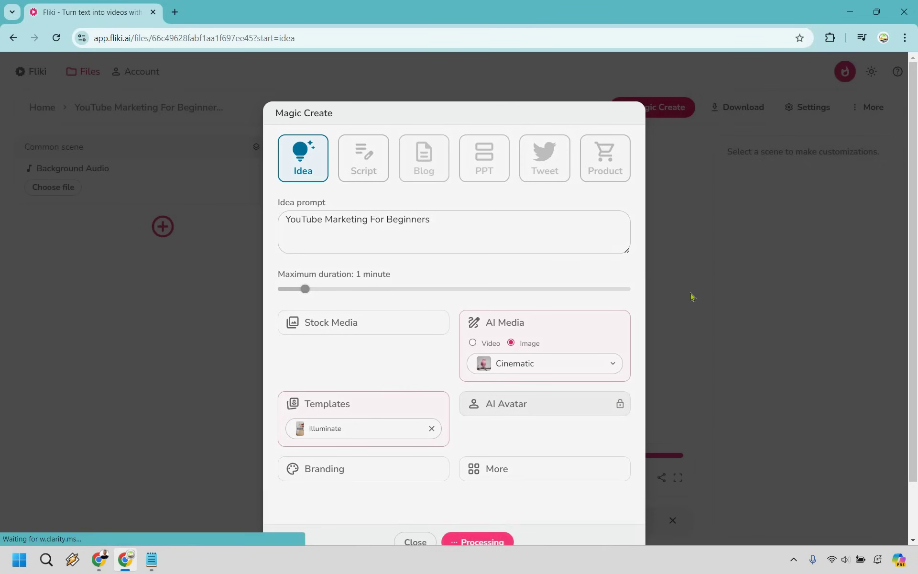
scroll(618, 273, "down", 1)
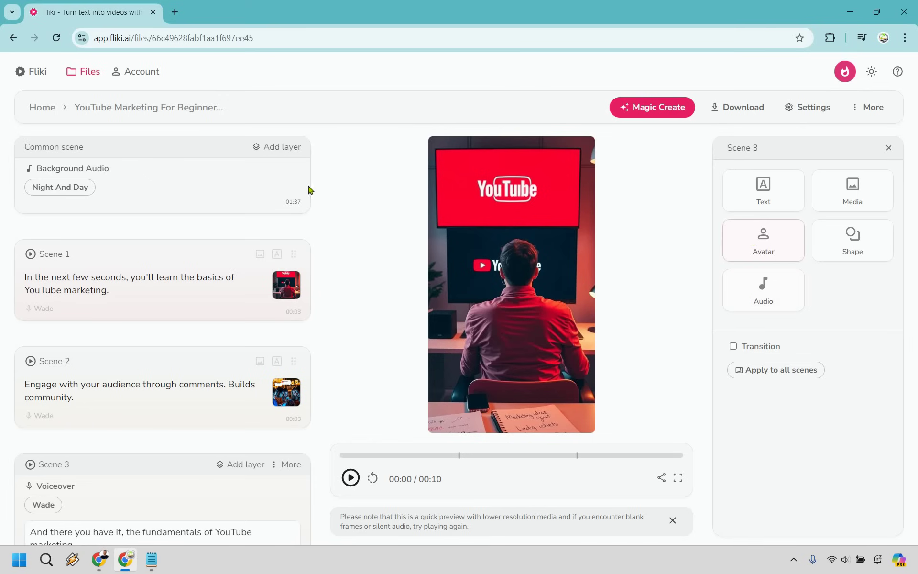
Replace the common scene's background audio with the stock music track Drummers Drone Dance
left_click(178, 191)
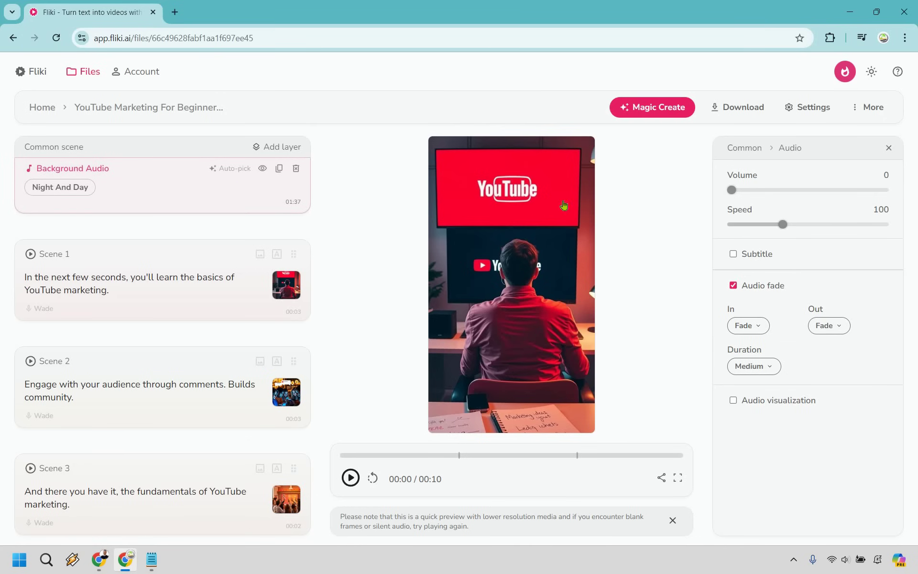
left_click(66, 189)
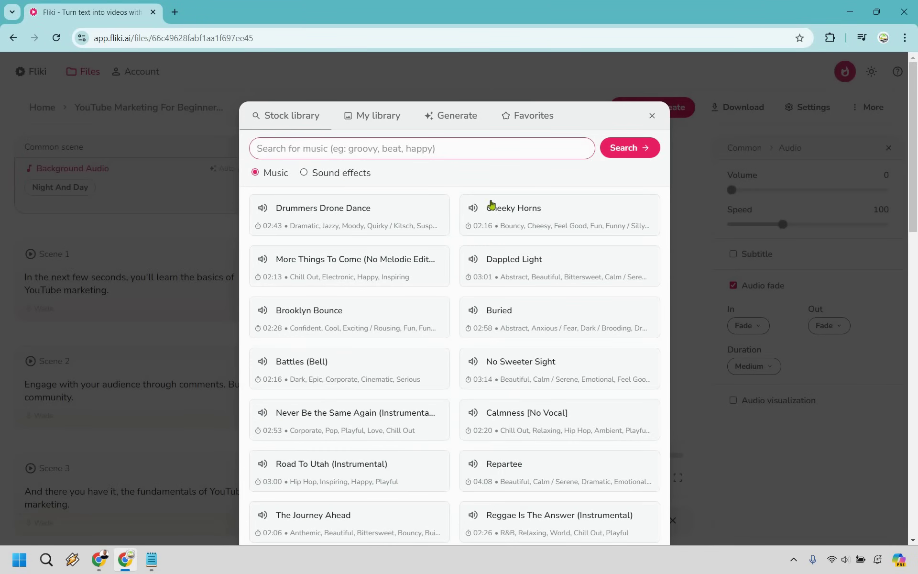
scroll(534, 231, "down", 6)
scroll(535, 231, "up", 6)
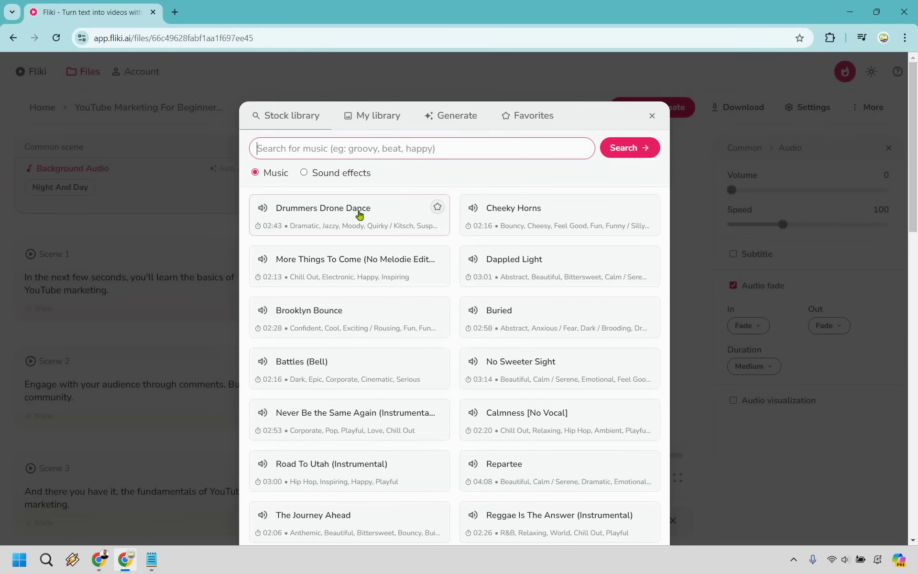
key("Escape")
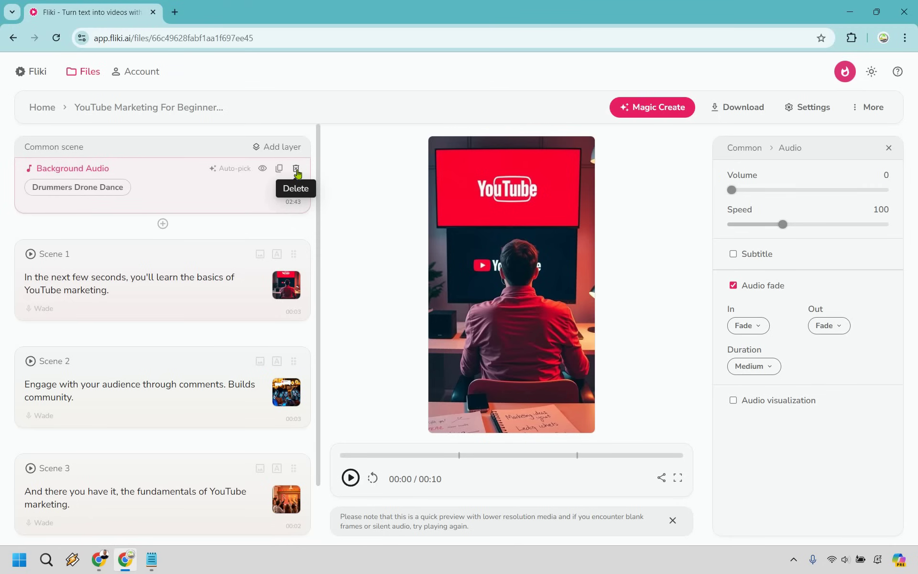
Examine Scene 1's voiceover script and on-screen text layer
left_click(182, 295)
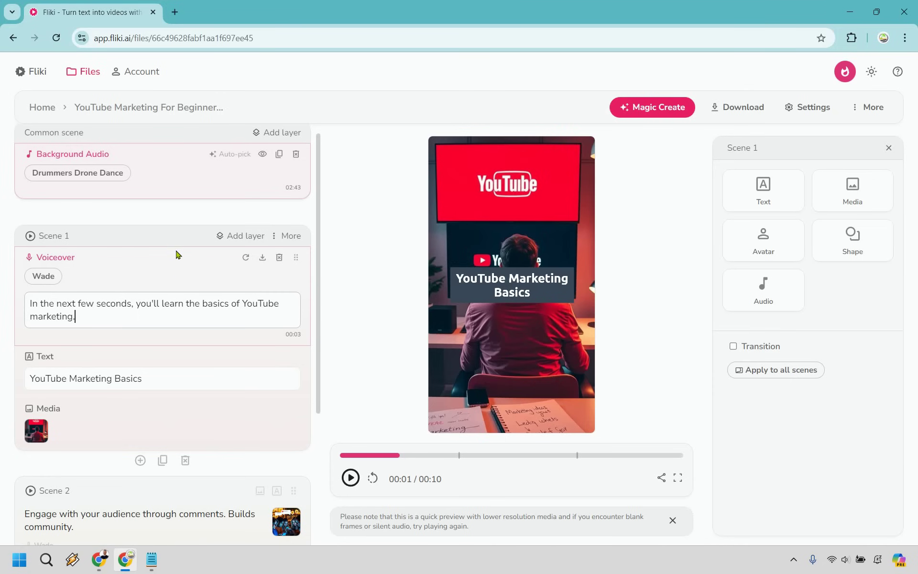
left_click(139, 378)
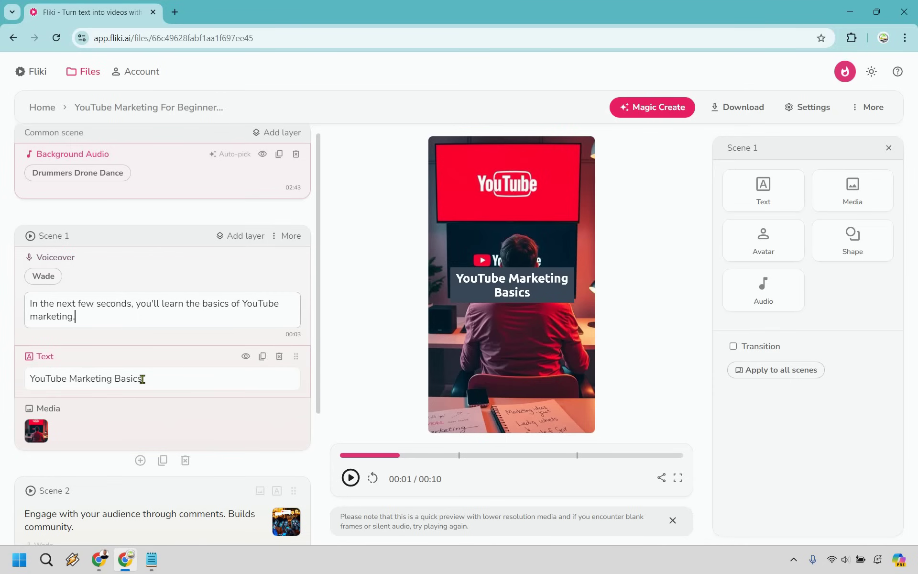
left_click(82, 316)
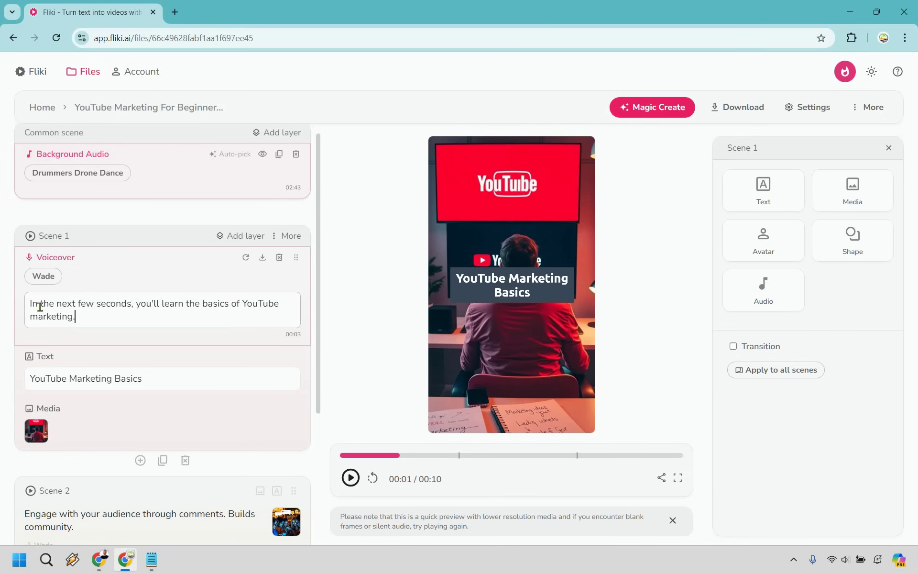
triple_click(31, 305)
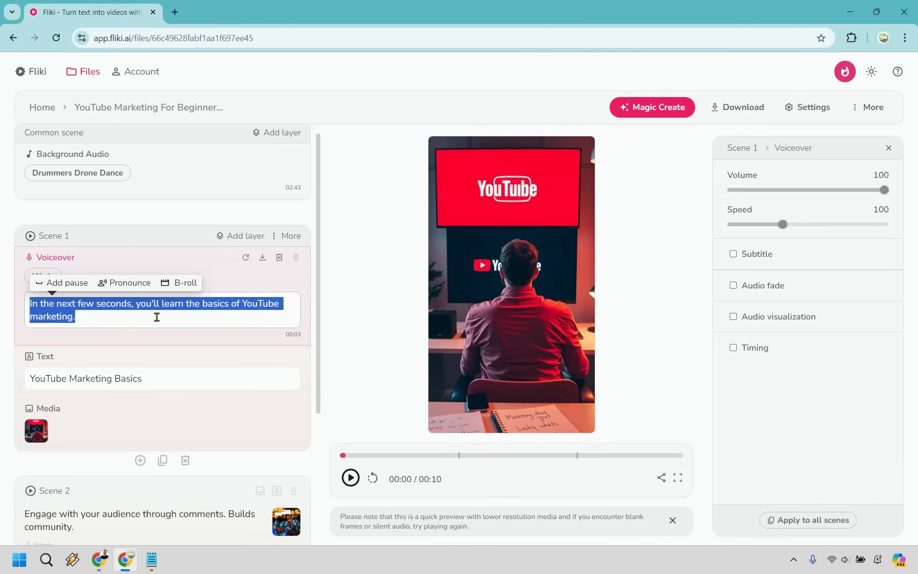
left_click(164, 375)
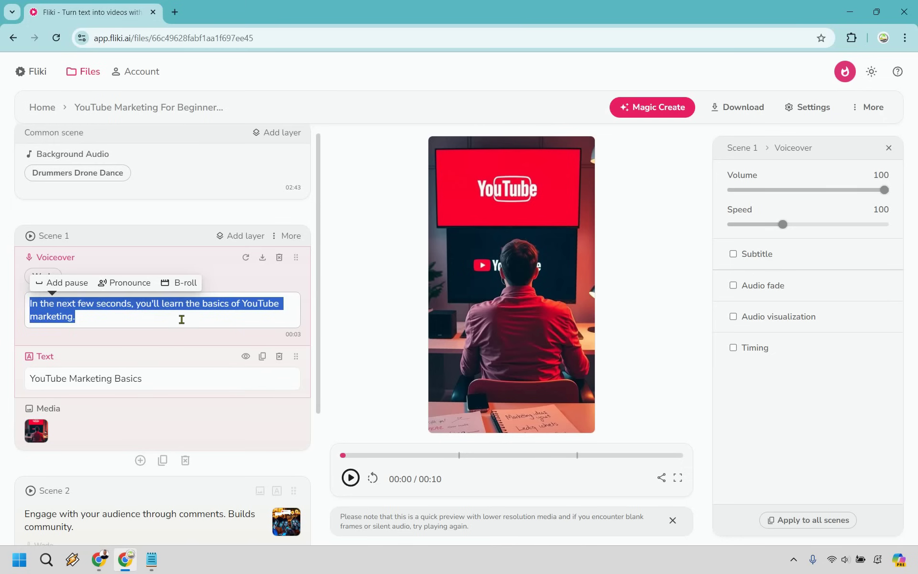
scroll(159, 319, "down", 4)
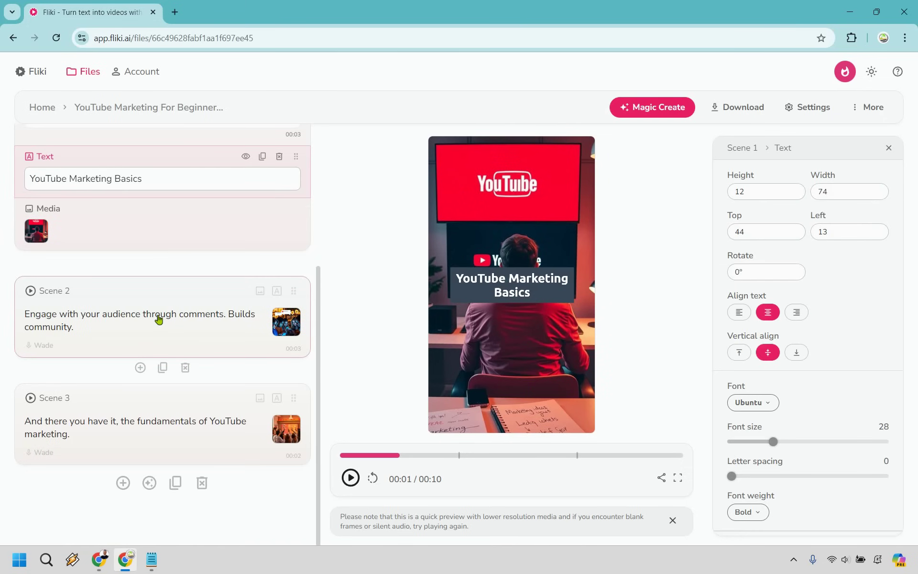
Duplicate Scene 2, the scene about engaging the audience through comments
left_click(194, 304)
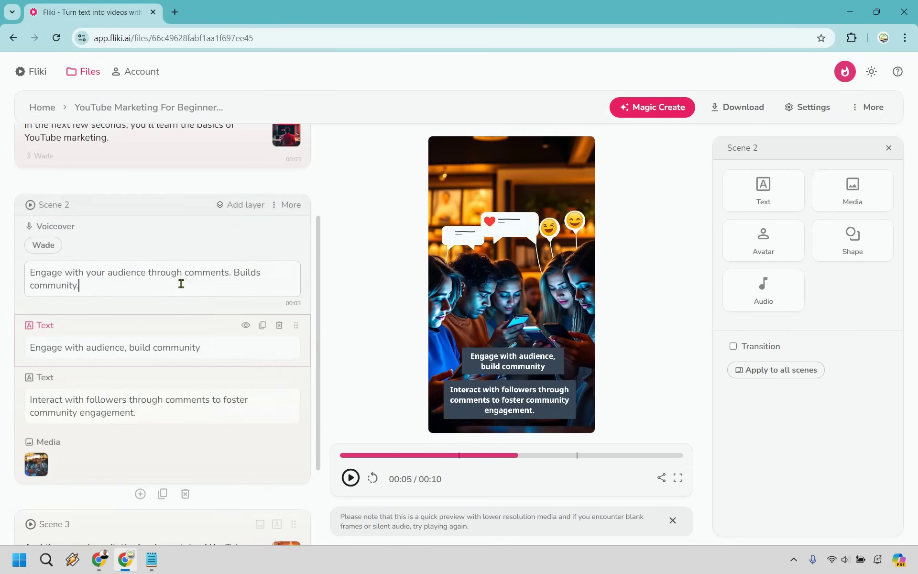
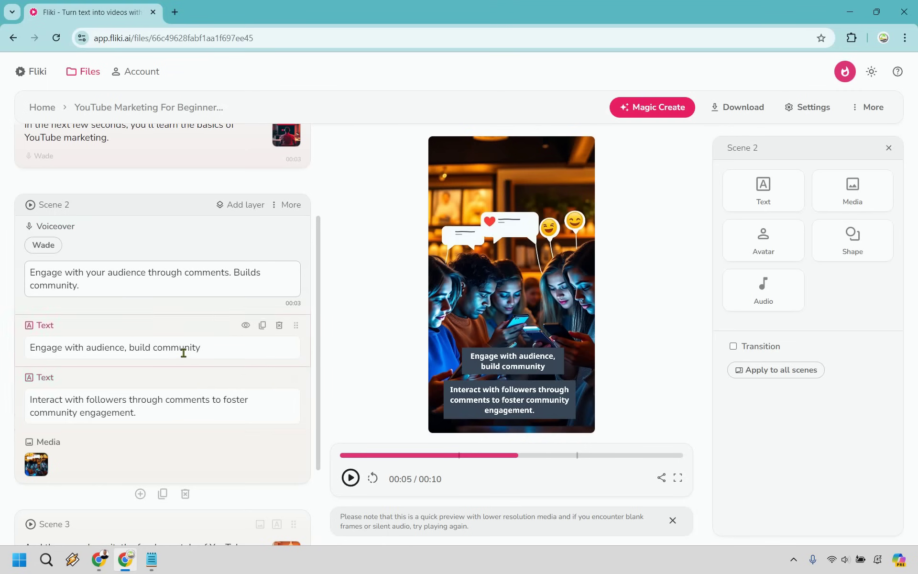
scroll(189, 434, "down", 1)
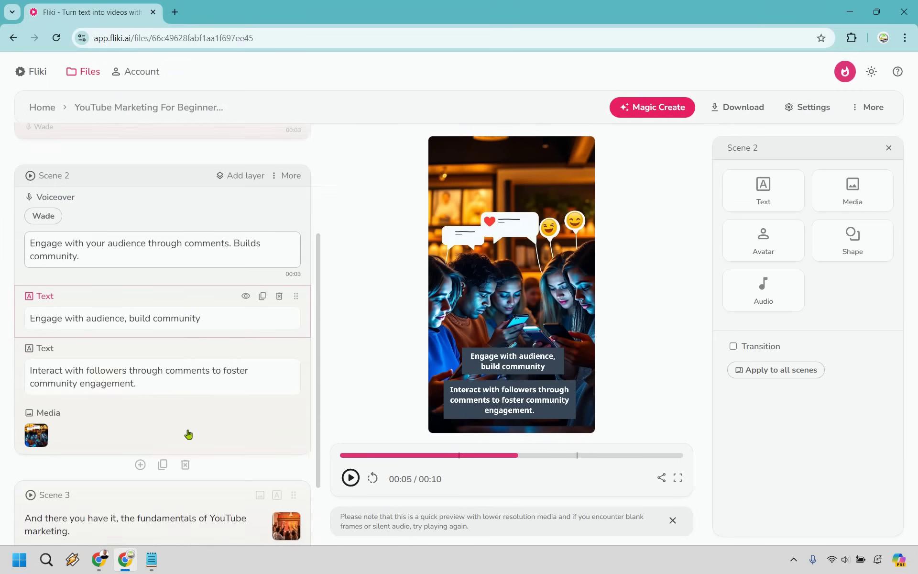
scroll(200, 373, "down", 2)
scroll(204, 357, "up", 1)
scroll(205, 345, "up", 1)
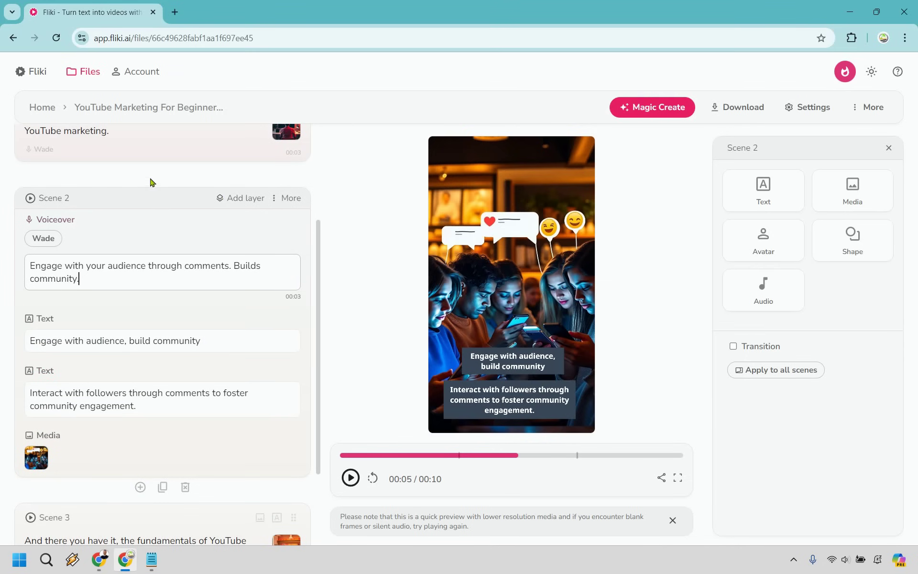
left_click(163, 488)
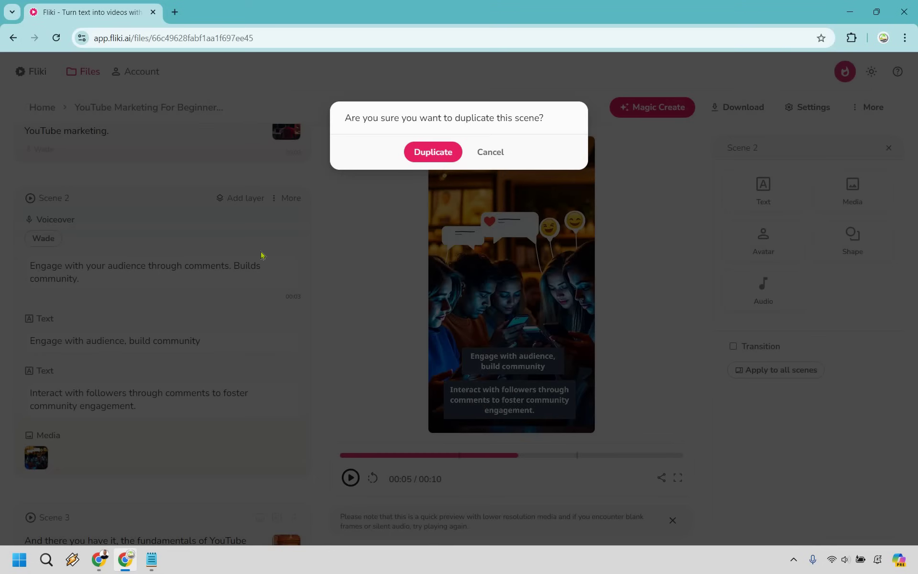
key("Return")
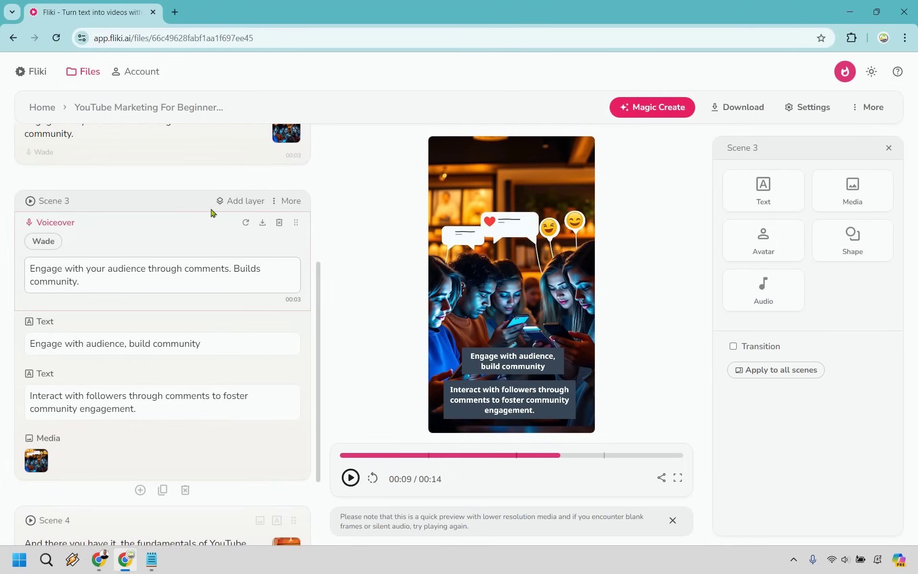
Replace the duplicated scene's voiceover script with "Add hooks to the beginning of your videos."
scroll(189, 185, "down", 4)
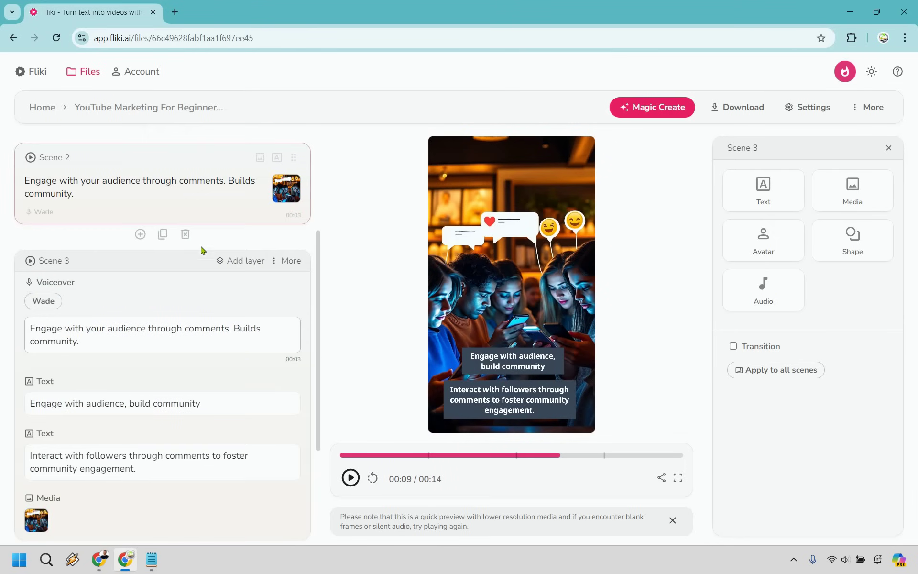
scroll(190, 338, "down", 1)
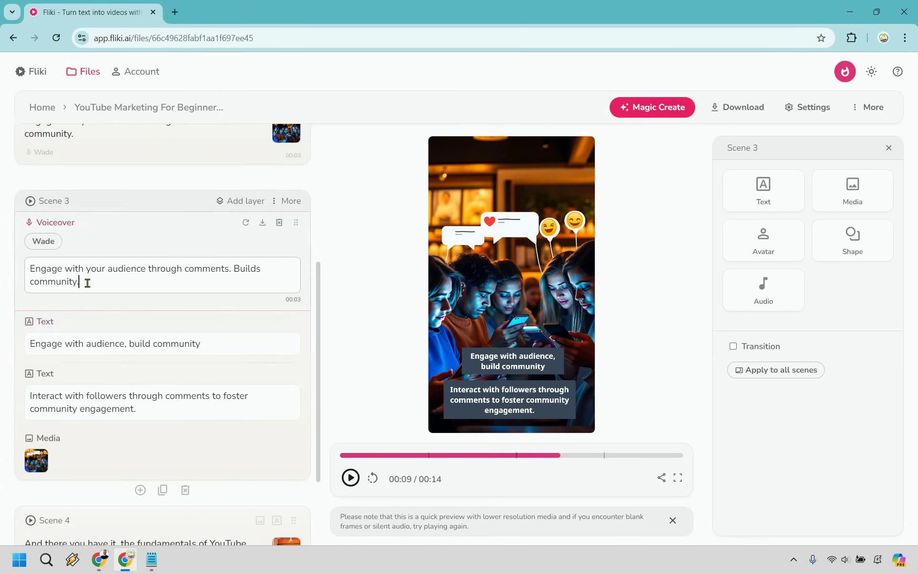
left_click(35, 271, "shift")
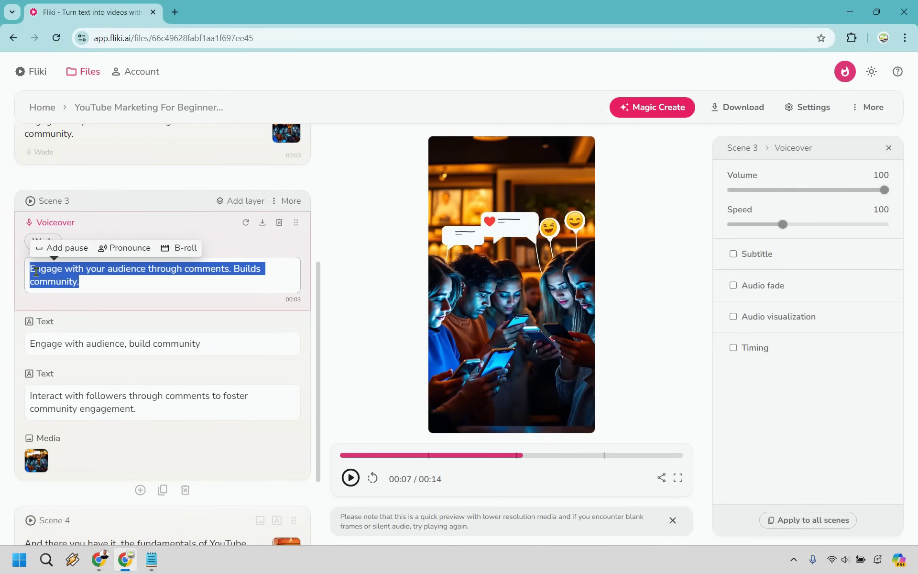
type("Add hooks to the beginning of your videos.")
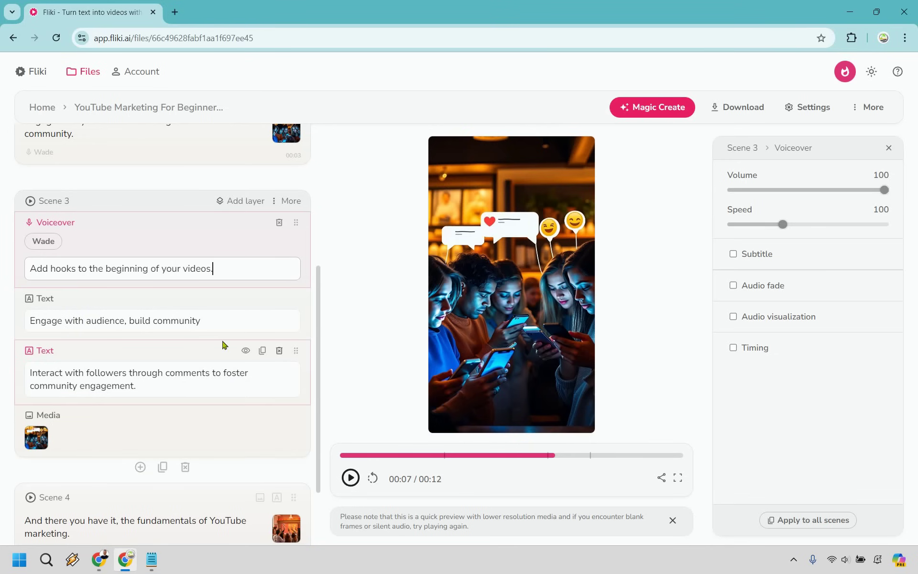
Delete Scene 3's second text layer and change the remaining on-screen text to "Hooks are everything."
left_click(279, 351)
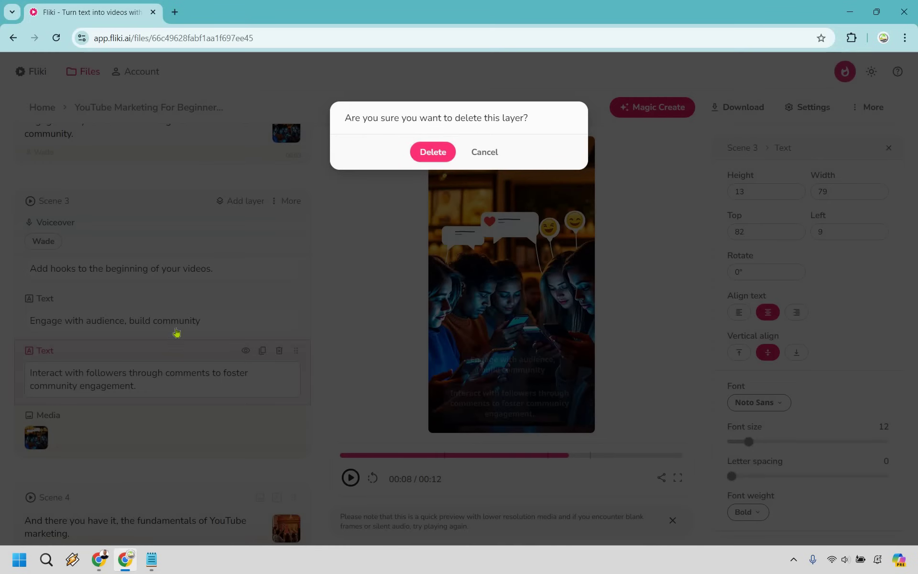
key("Return")
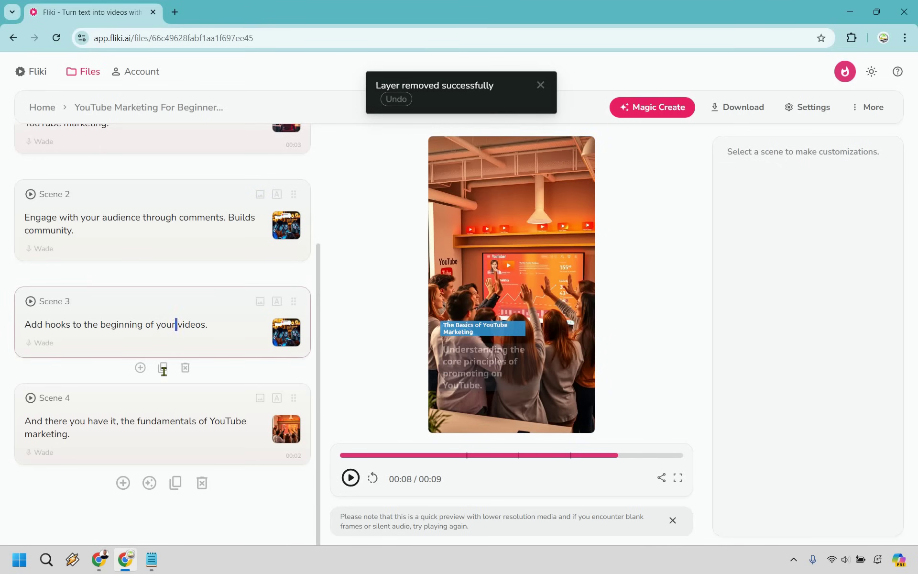
triple_click(164, 368)
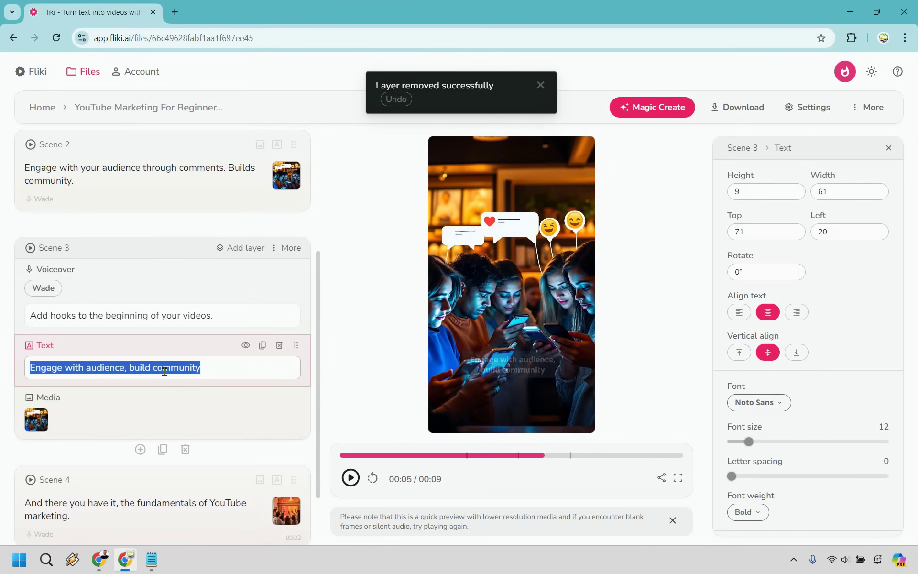
type("H")
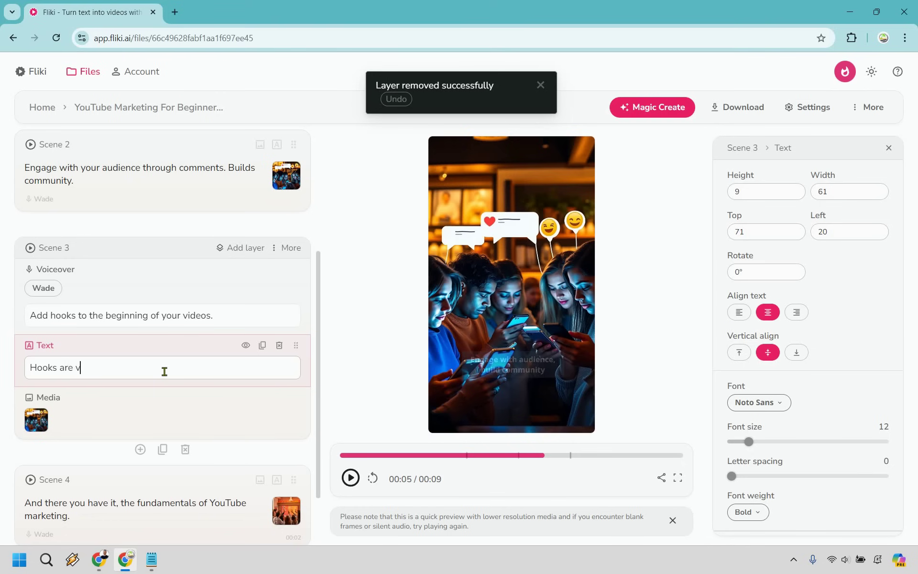
type("ooks are everything.")
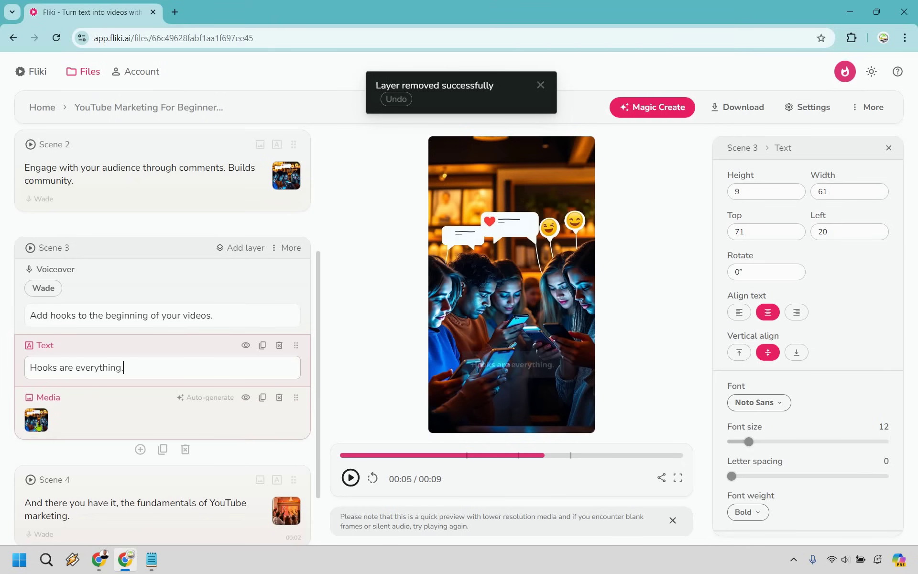
Replace Scene 3's media with a stock video of YouTube being browsed on a phone, found by searching for "youtube video"
left_click(38, 424)
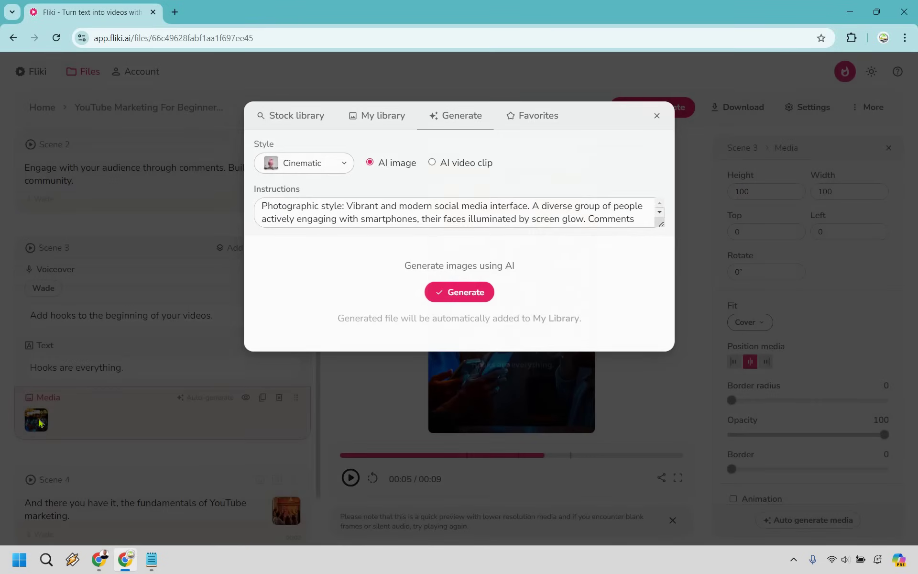
left_click(316, 119)
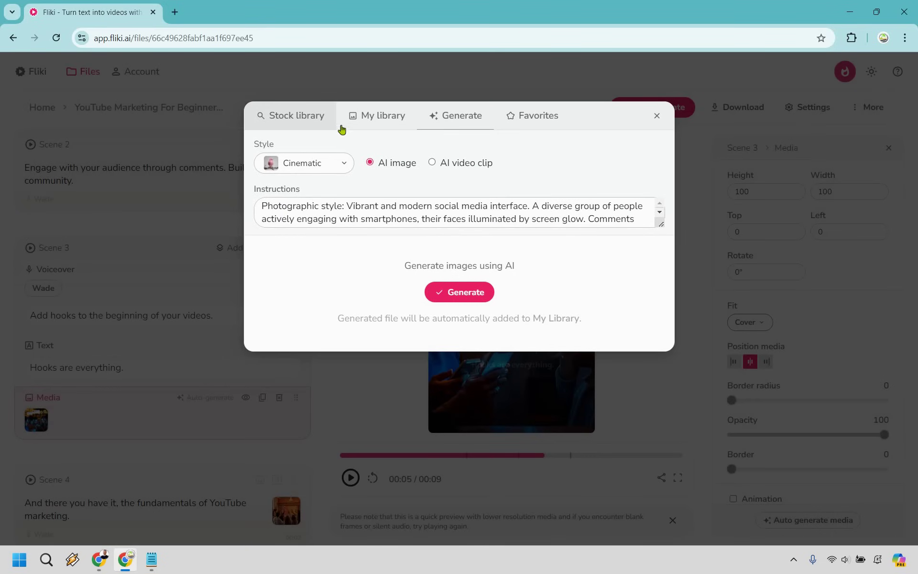
left_click(336, 147)
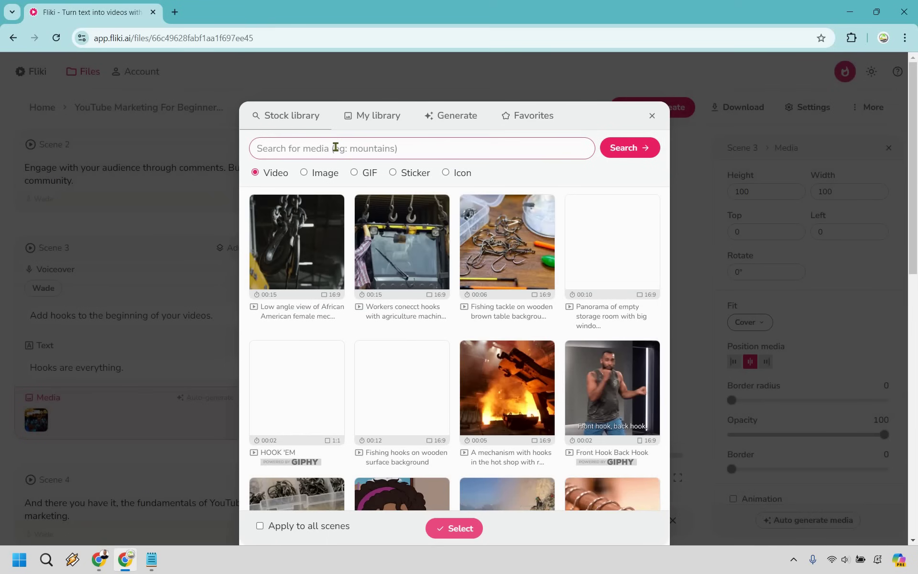
type("youtube video")
key("Return")
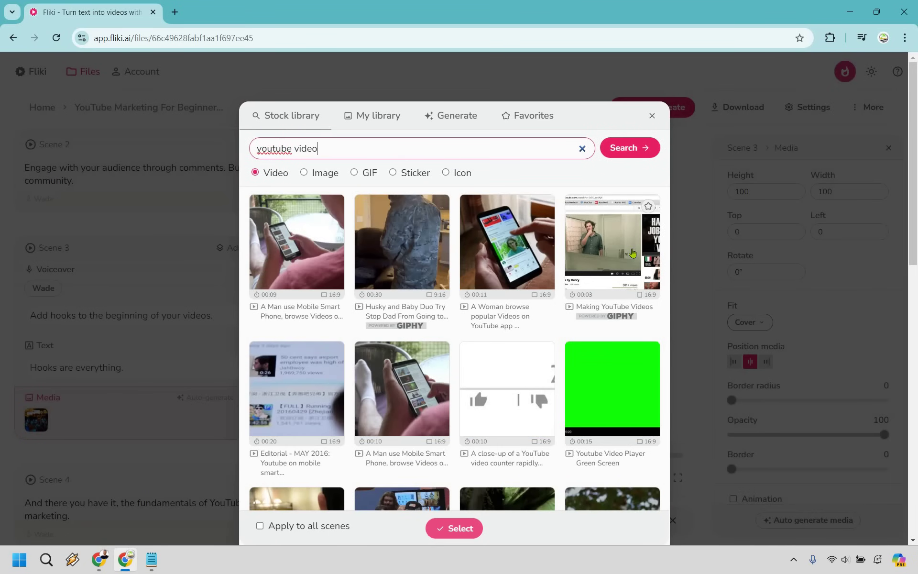
left_click(521, 245)
left_click(452, 528)
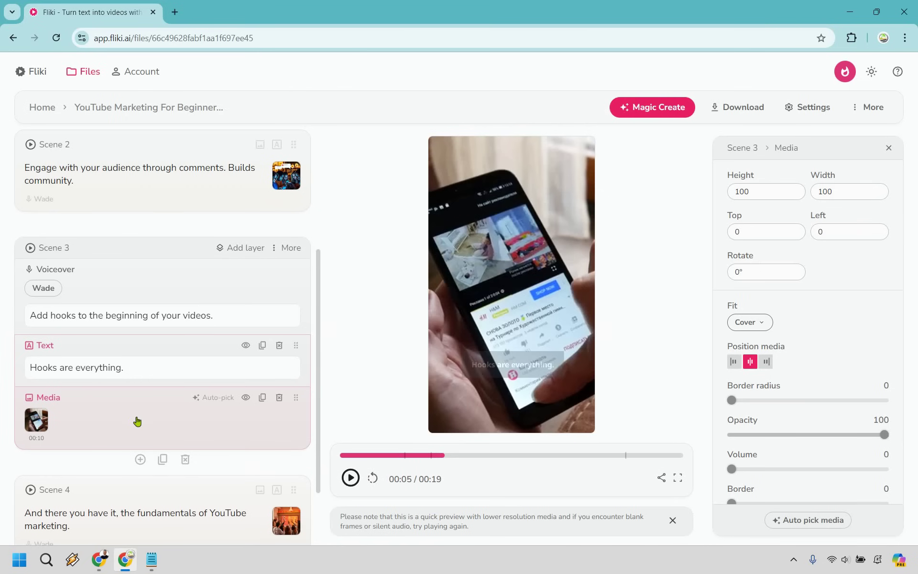
Check Scene 4's layers, then rewind the preview to the start and play the whole video
scroll(138, 421, "down", 2)
left_click(188, 397)
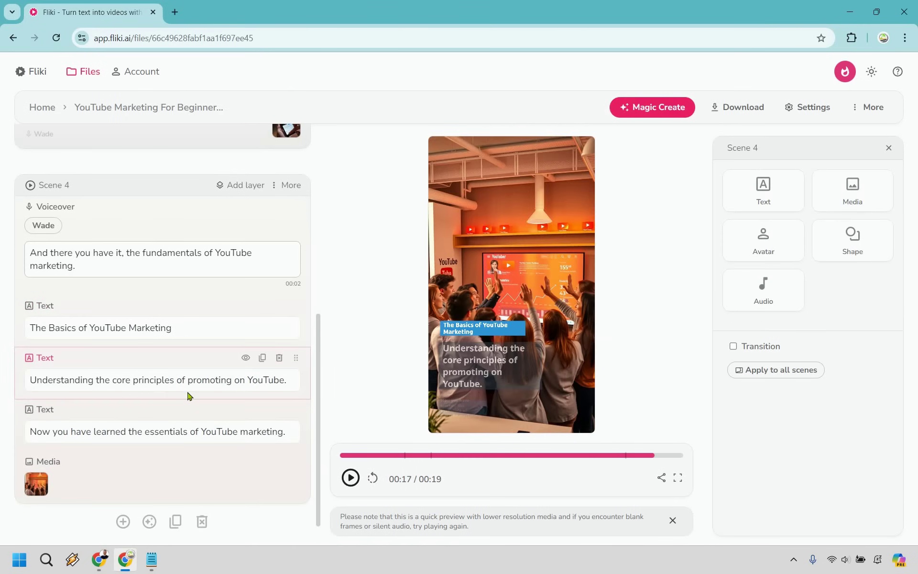
left_click_drag(650, 456, 338, 453)
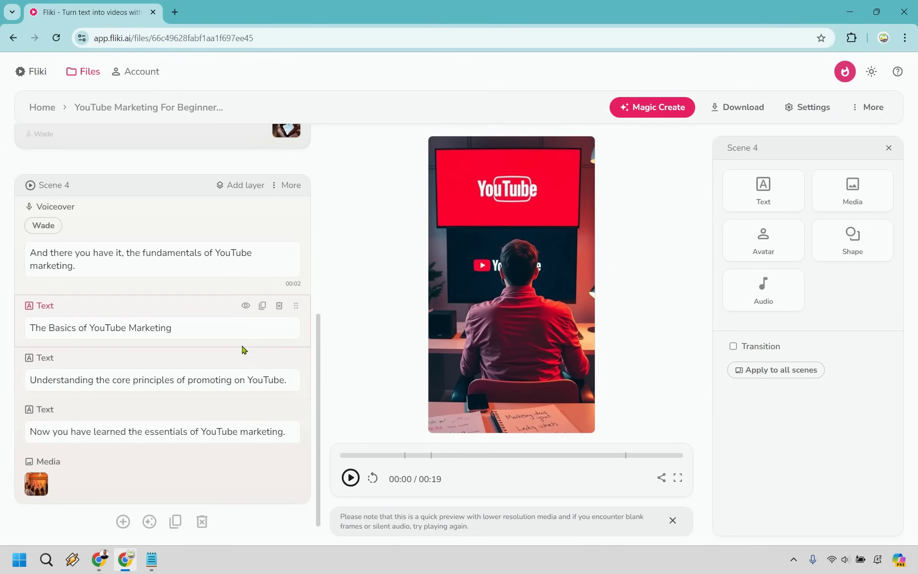
scroll(242, 348, "up", 5)
mouse_move(242, 350)
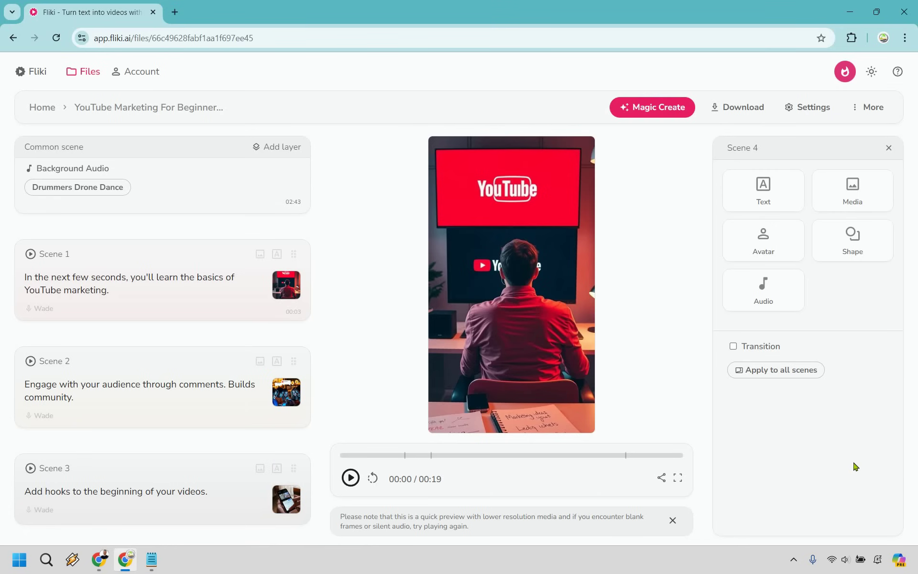
key("space")
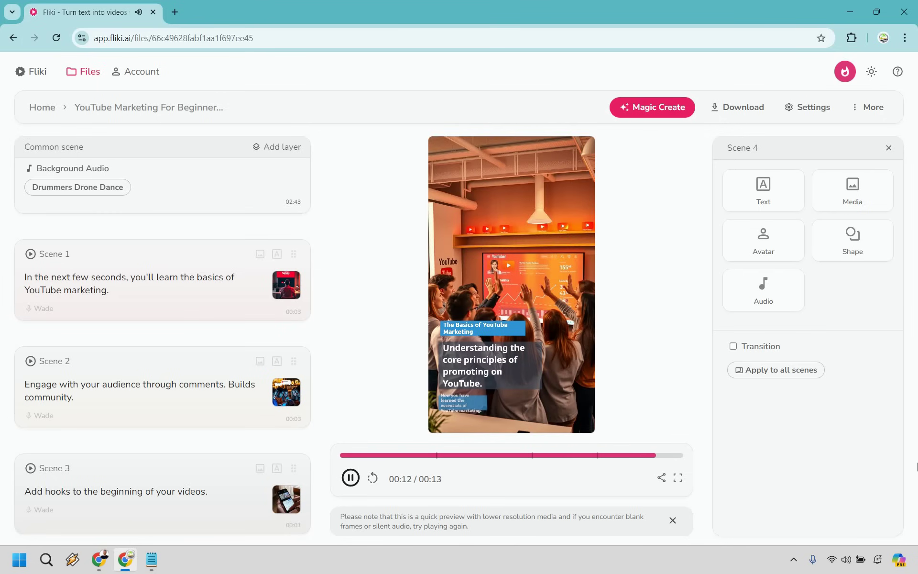
Change the voiceover voice from Scene 1 to the ultra realistic voice Aiden and apply it to all scenes
left_click(150, 271)
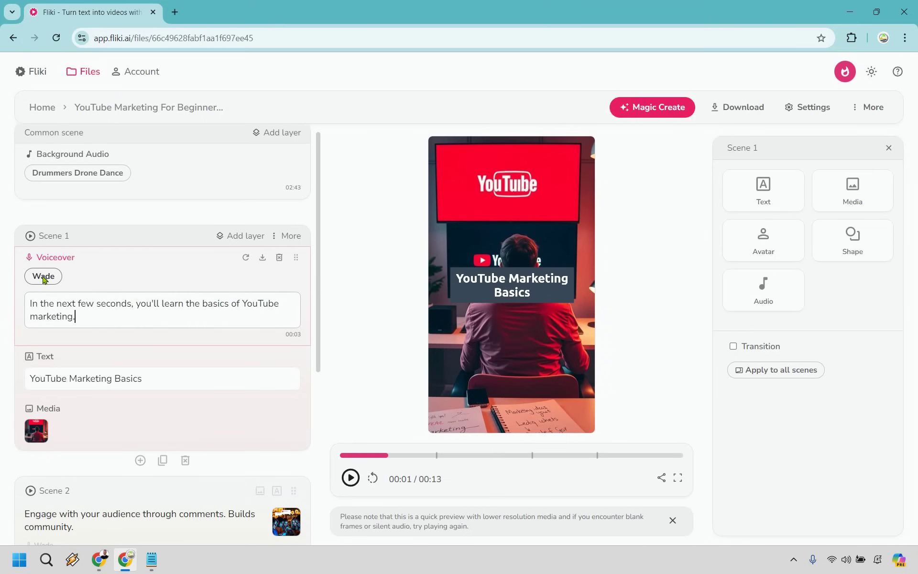
left_click(43, 275)
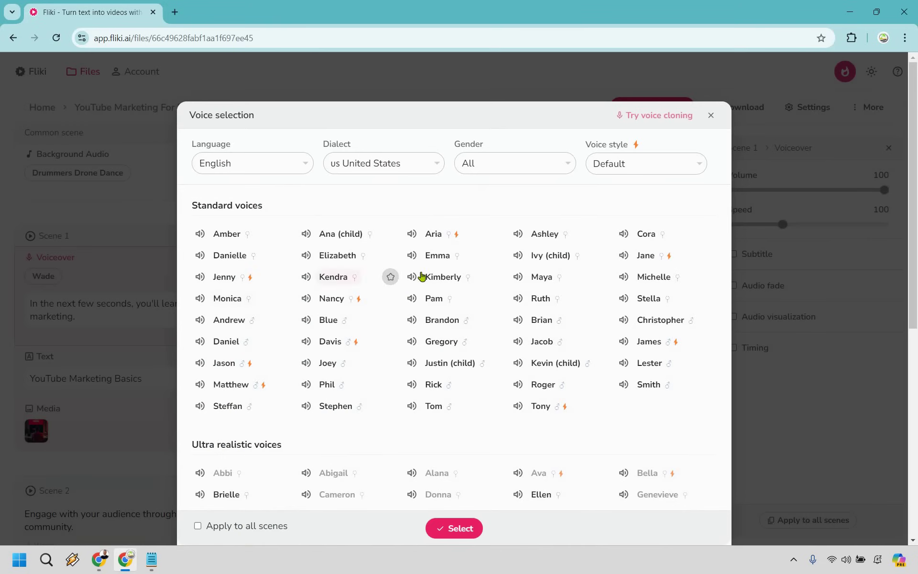
scroll(431, 271, "down", 5)
left_click(544, 277)
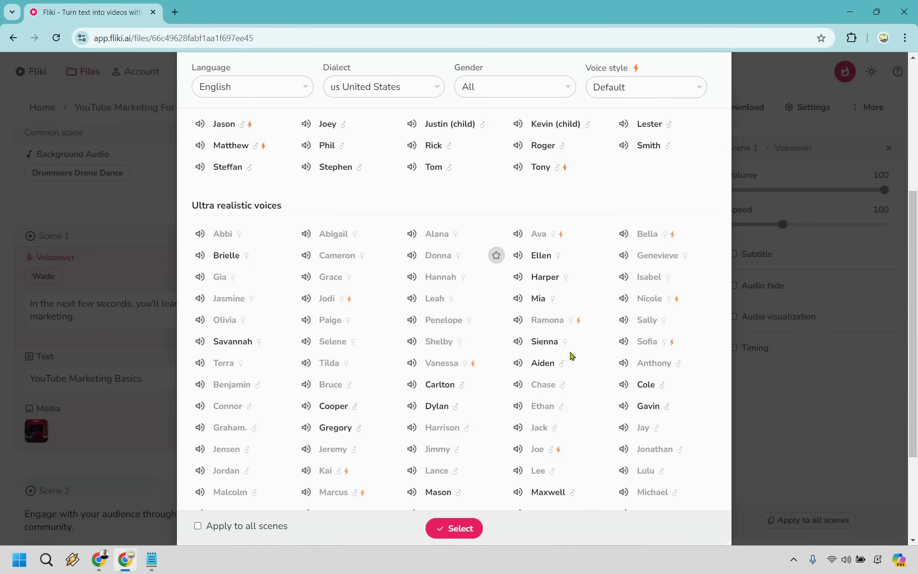
left_click(536, 362)
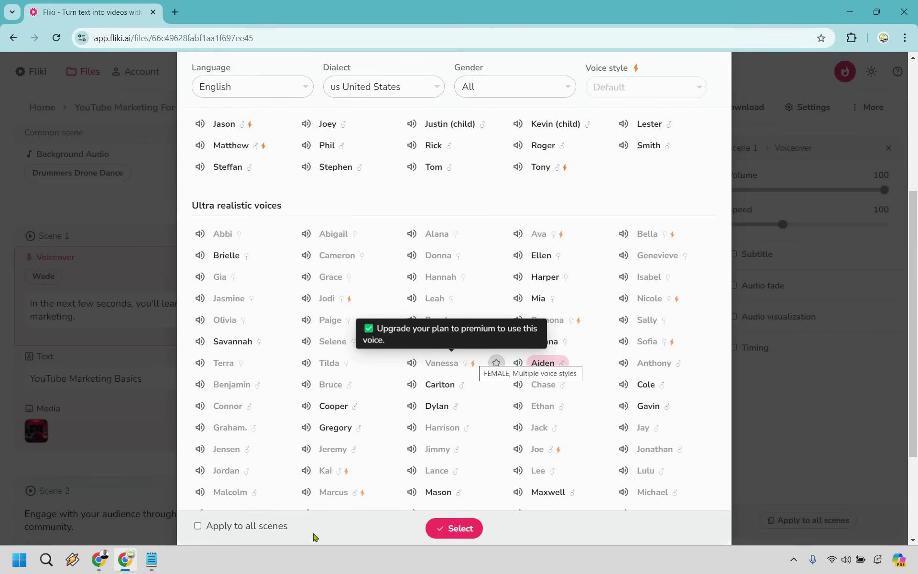
left_click(198, 526)
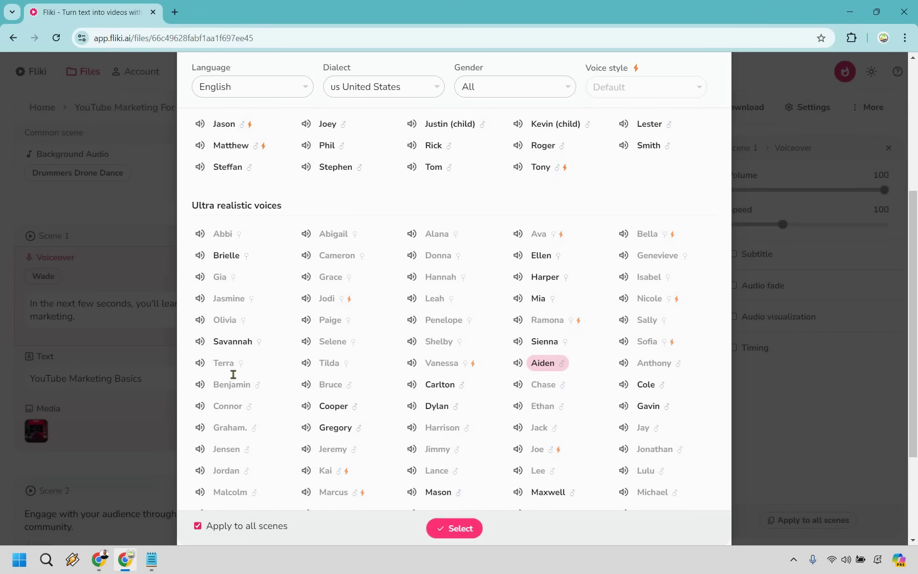
key("Return")
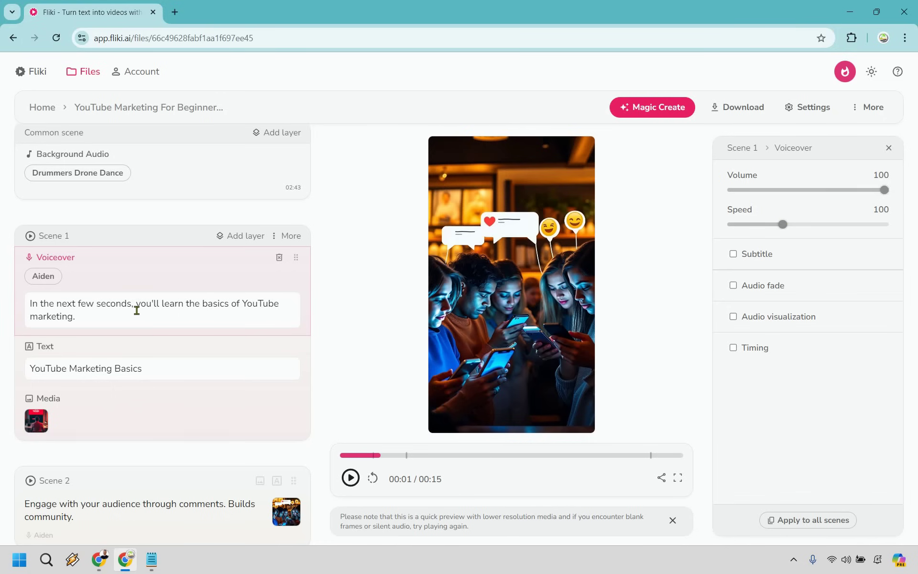
Delete Scene 4 from the video
scroll(137, 310, "up", 1)
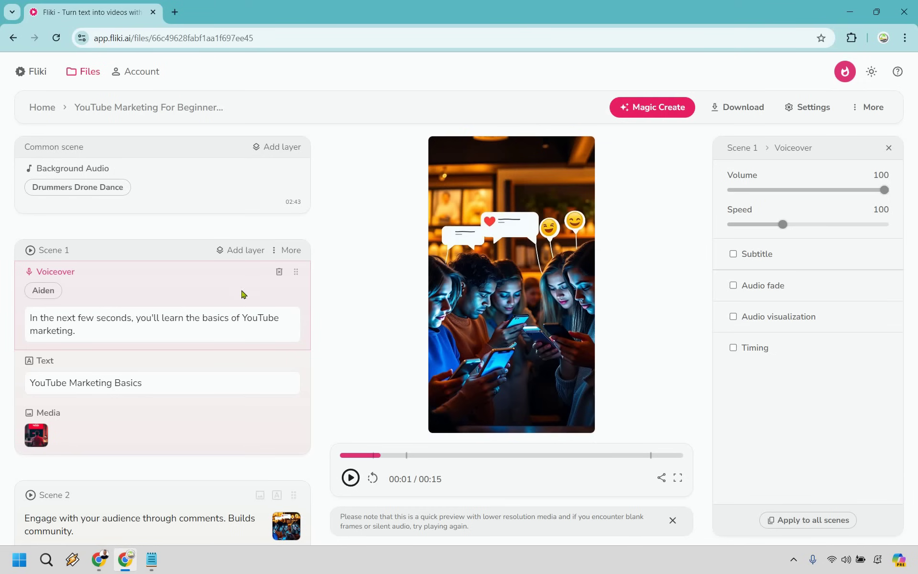
scroll(256, 391, "down", 5)
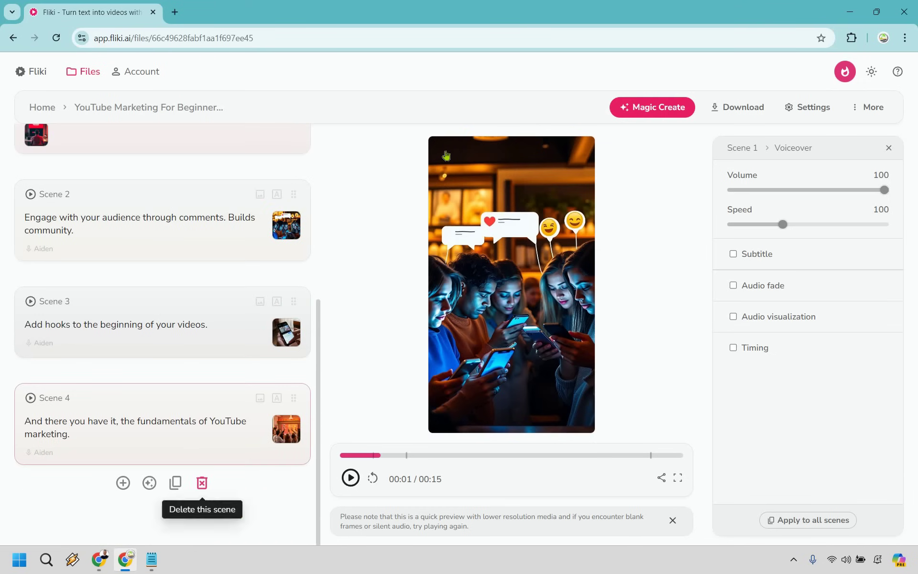
left_click(201, 483)
left_click(430, 162)
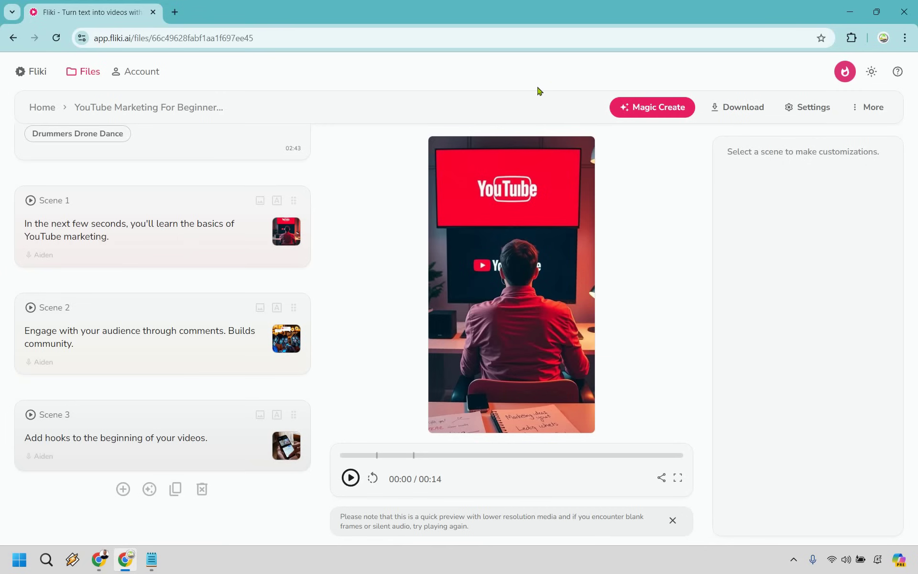
Create a new video file named "Affiliate Marketing Last" in Landscape (16:9) that starts with a Blog
left_click(30, 75)
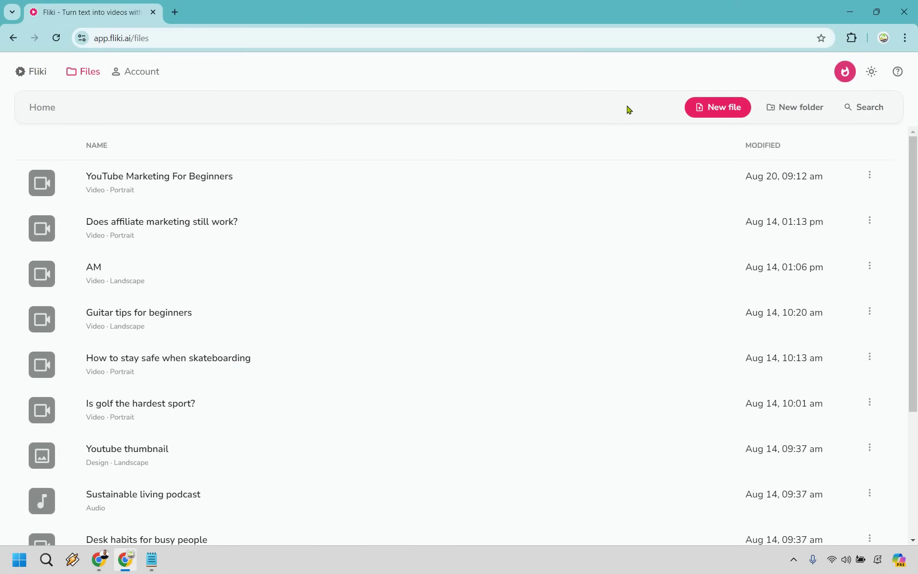
left_click(726, 115)
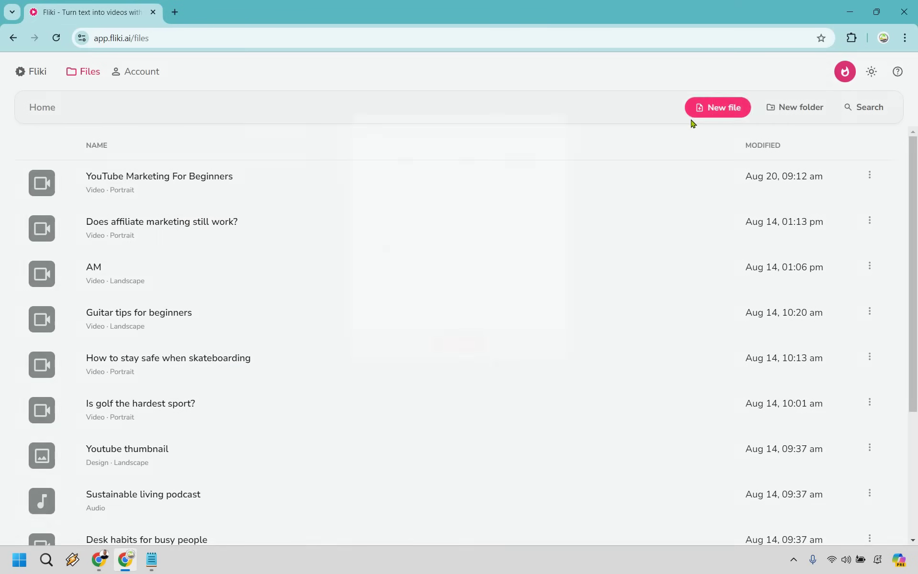
type("Affiliate Marketing Last")
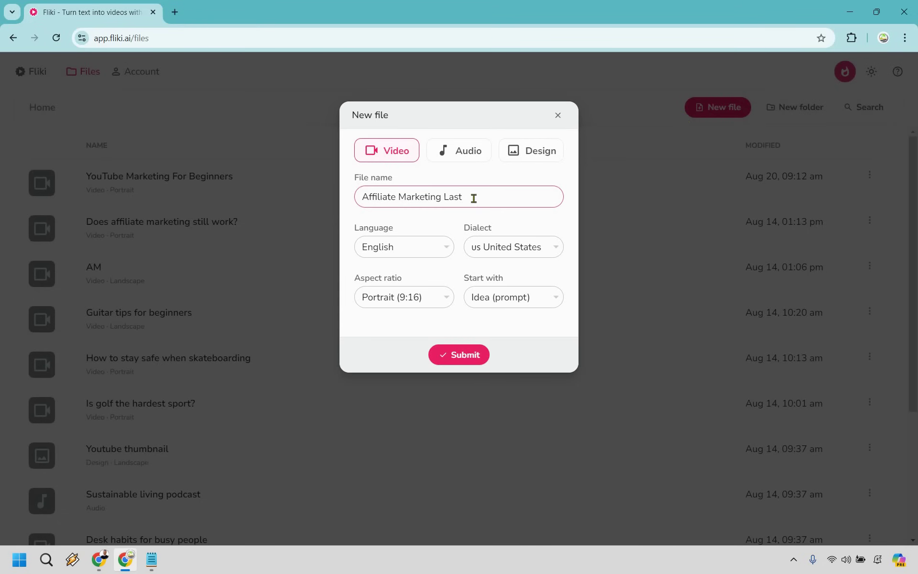
left_click(419, 300)
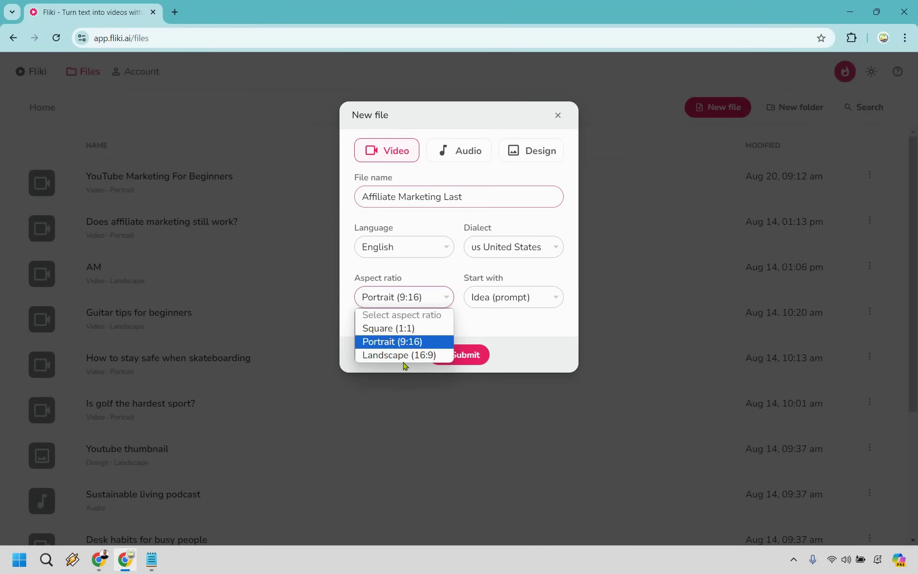
key("Return")
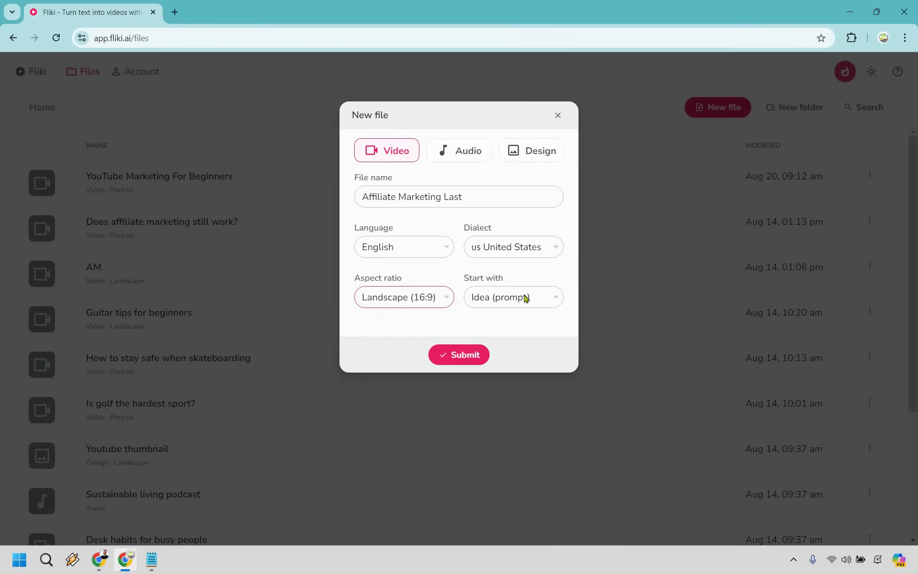
left_click(525, 298)
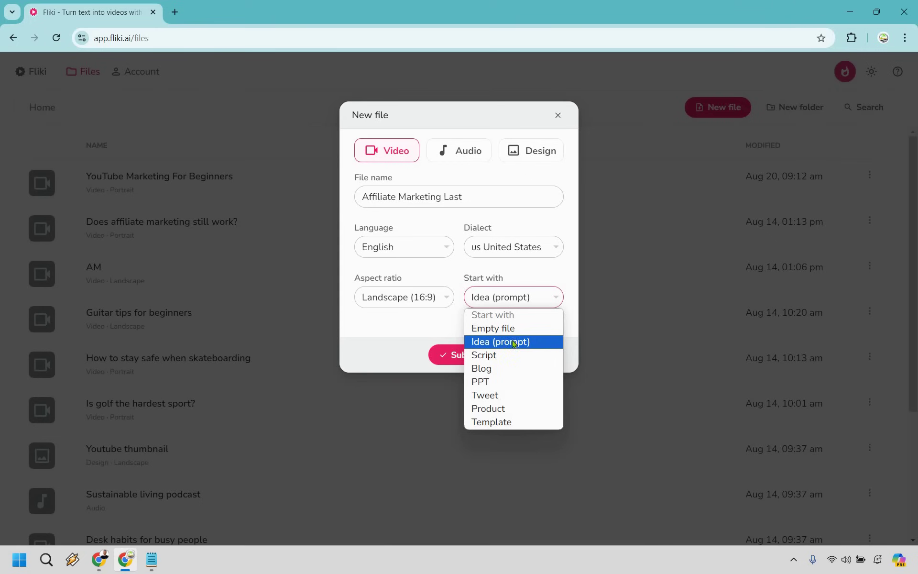
key("Return")
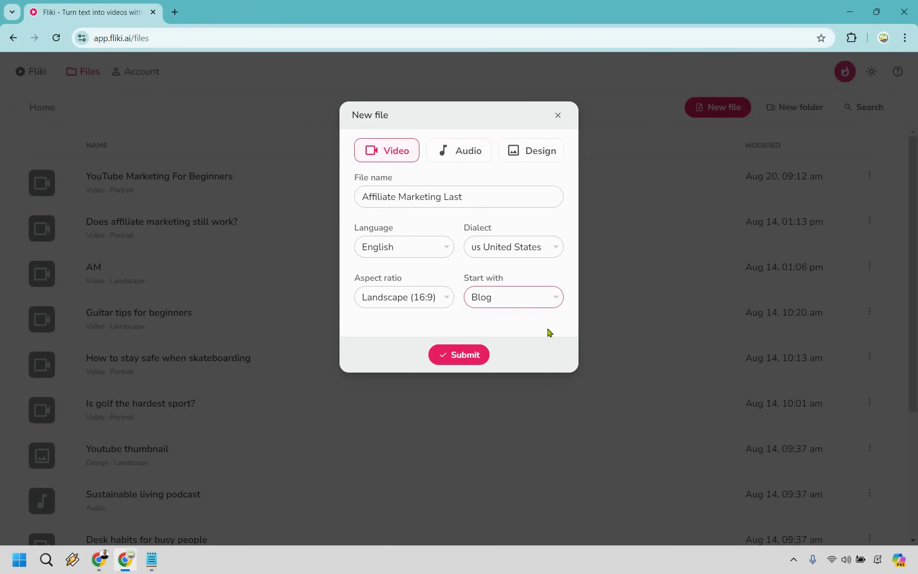
left_click(458, 358)
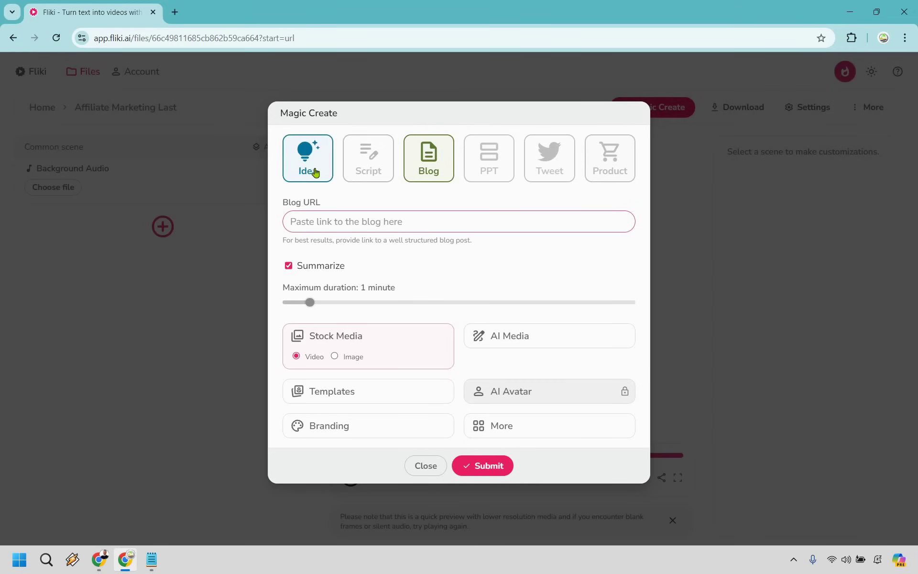
Examine the Magic Create options for the Idea, Script, PPT, Tweet and Product sources
left_click(315, 172)
left_click(430, 170)
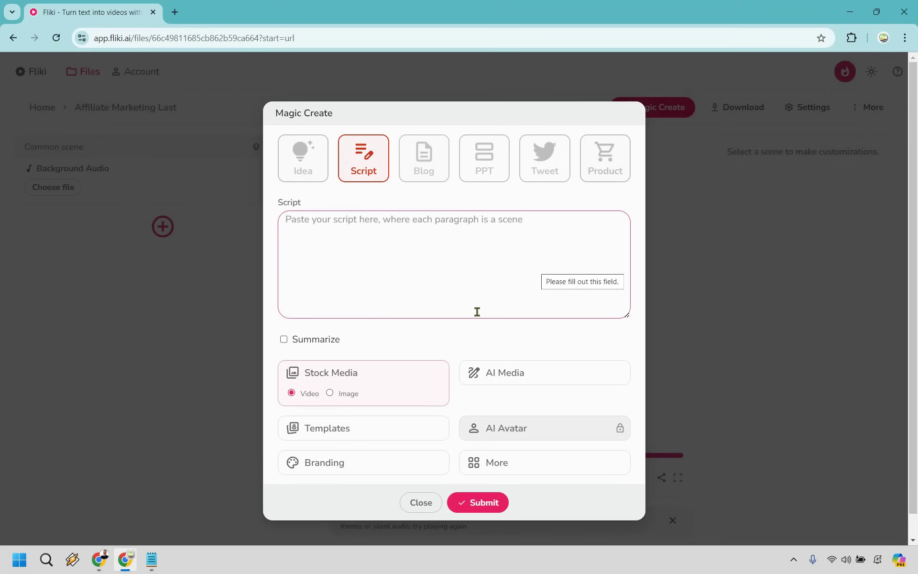
left_click(478, 178)
left_click(548, 155)
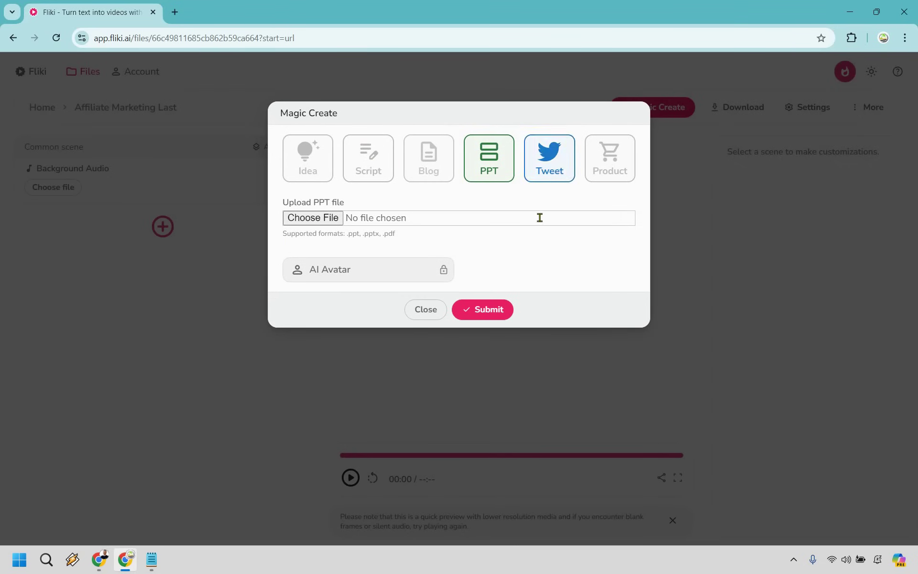
left_click(603, 172)
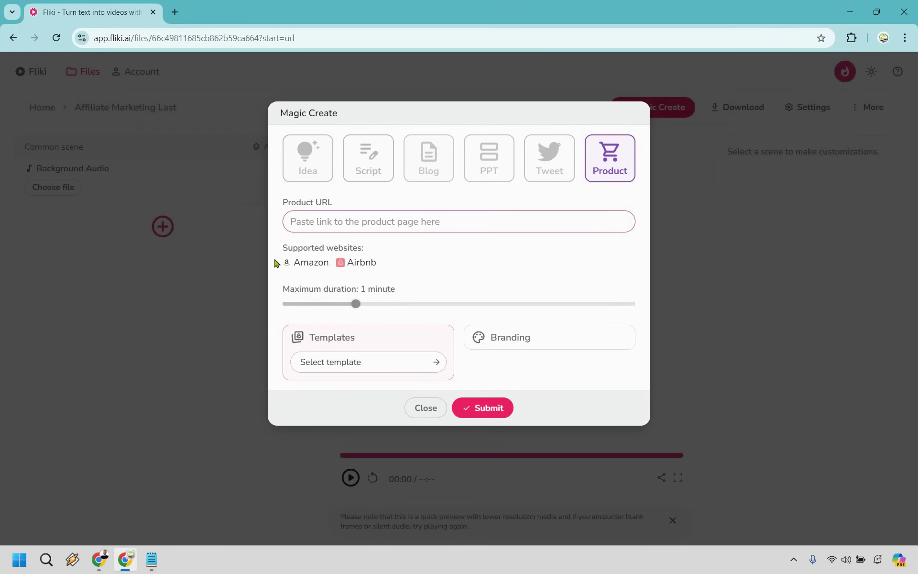
left_click(424, 153)
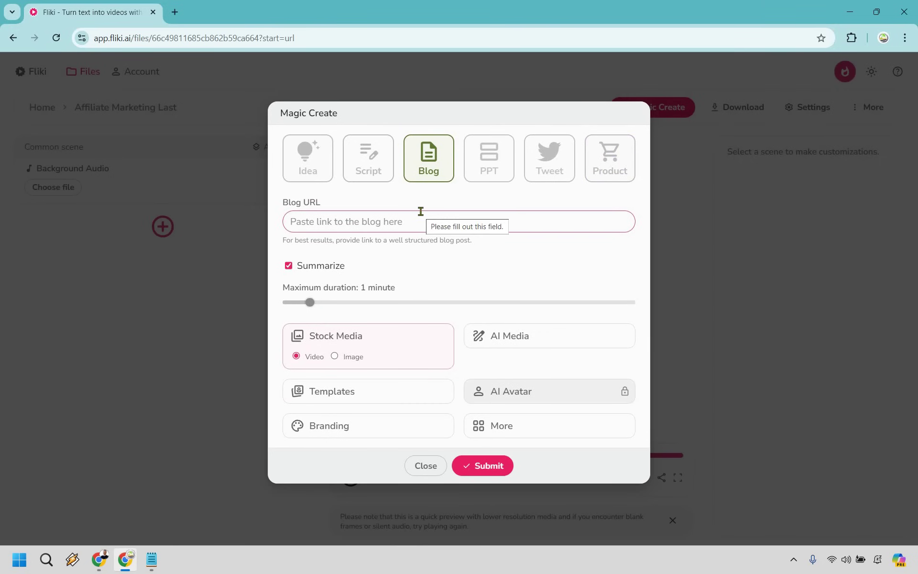
type("https://www.imnights.com/how-long-will-affiliate-marketing-last/")
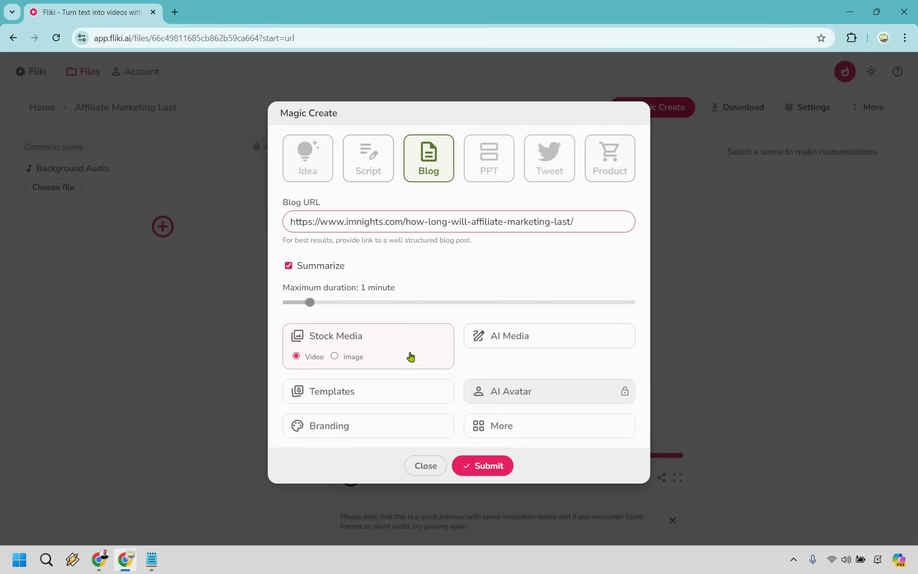
left_click(400, 393)
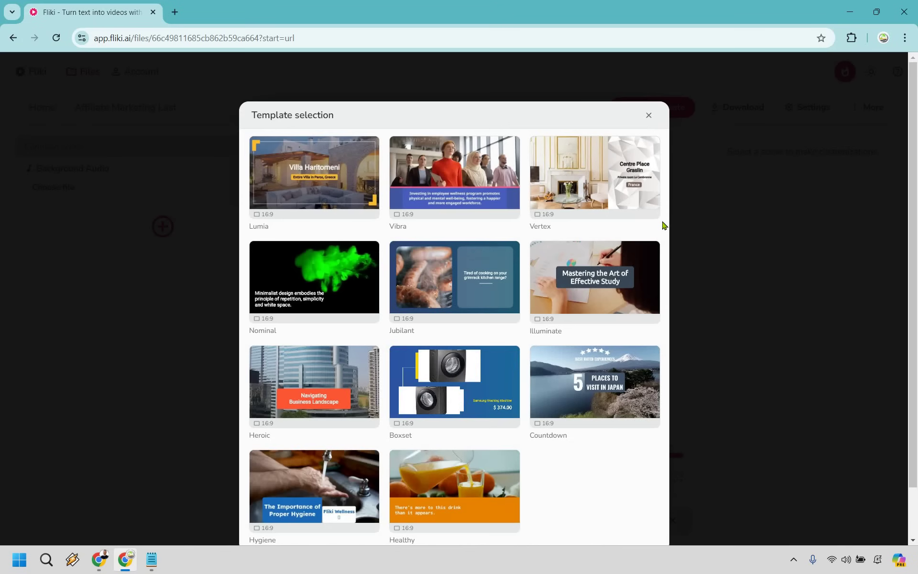
left_click(581, 288)
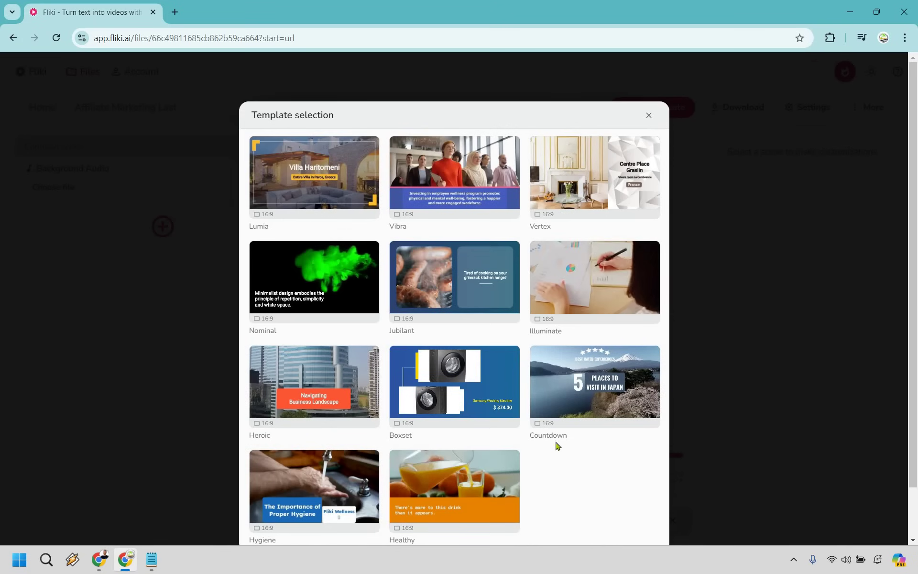
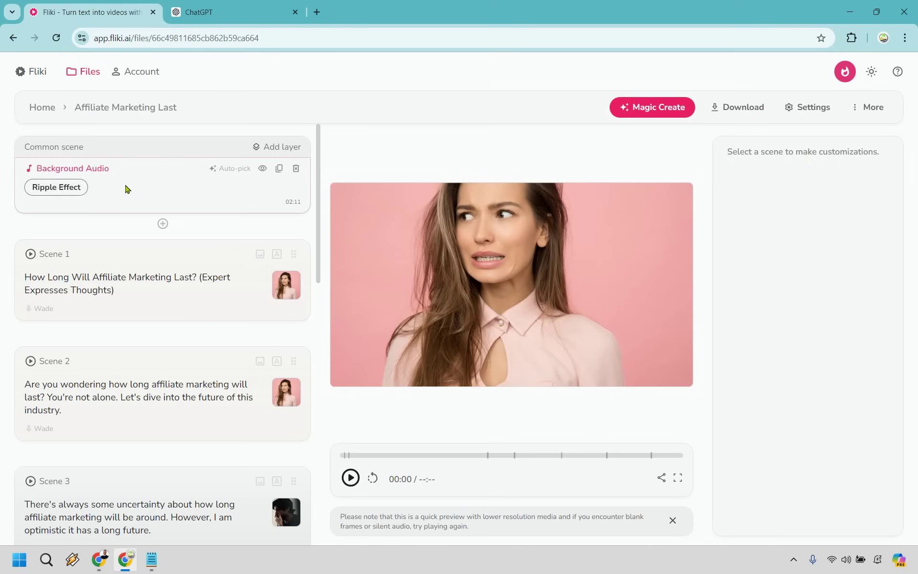
Set the common scene's background audio volume to 0
left_click(127, 189)
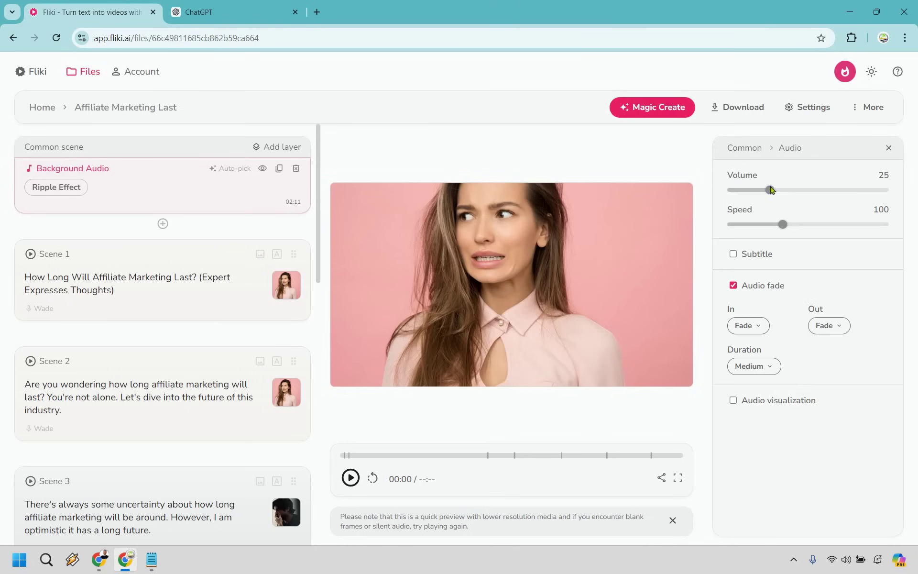
left_click_drag(769, 190, 146, 283)
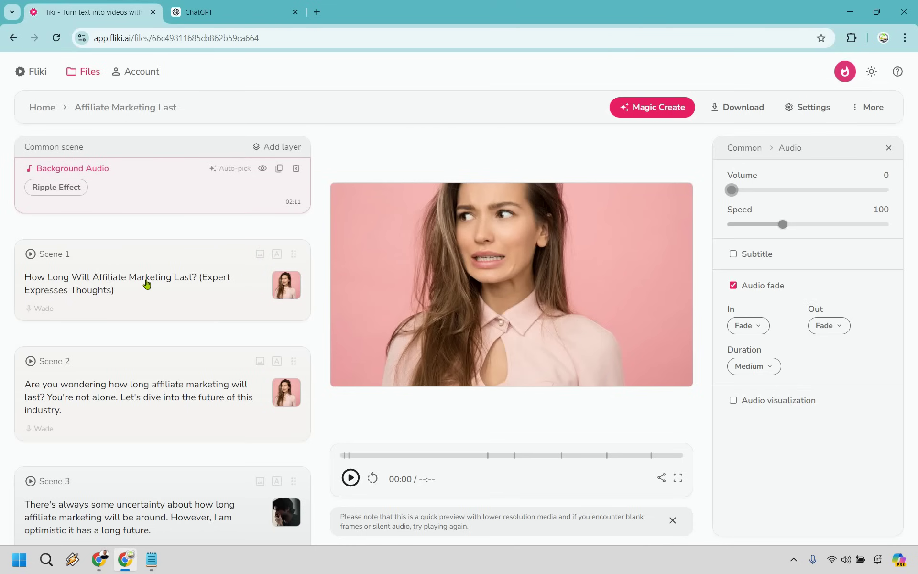
Replace Scene 2's media with the "Thoughtful woman finding solutions" stock video, found by searching the stock library for "curious"
mouse_move(145, 292)
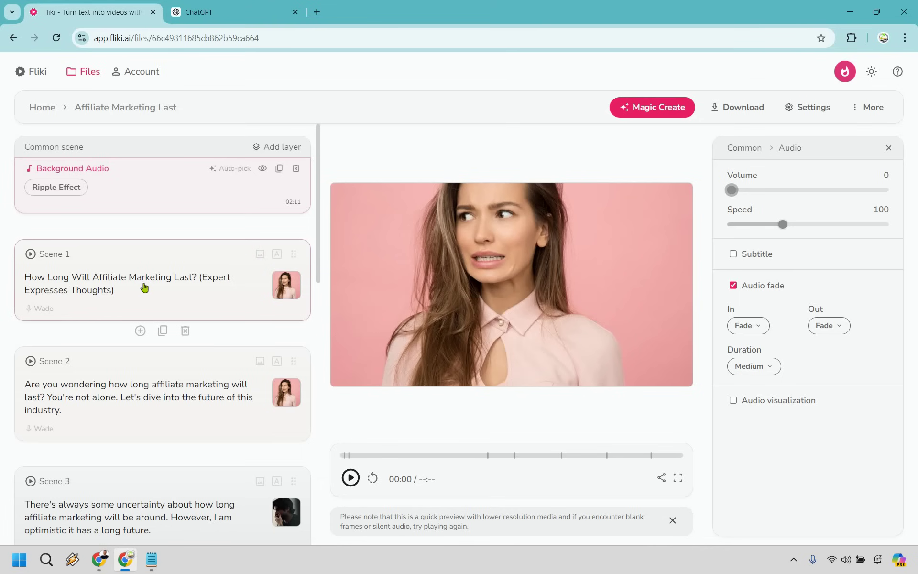
left_click(171, 274)
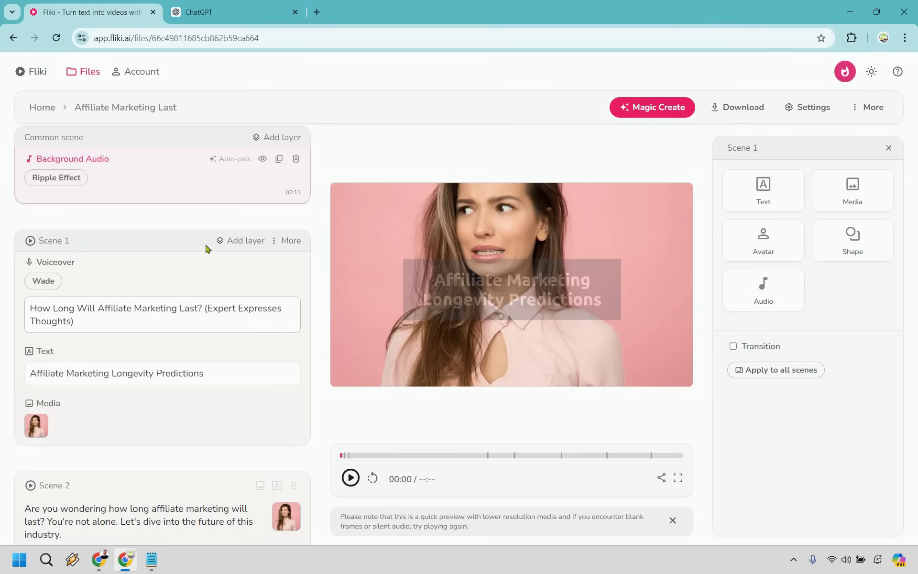
scroll(148, 368, "down", 4)
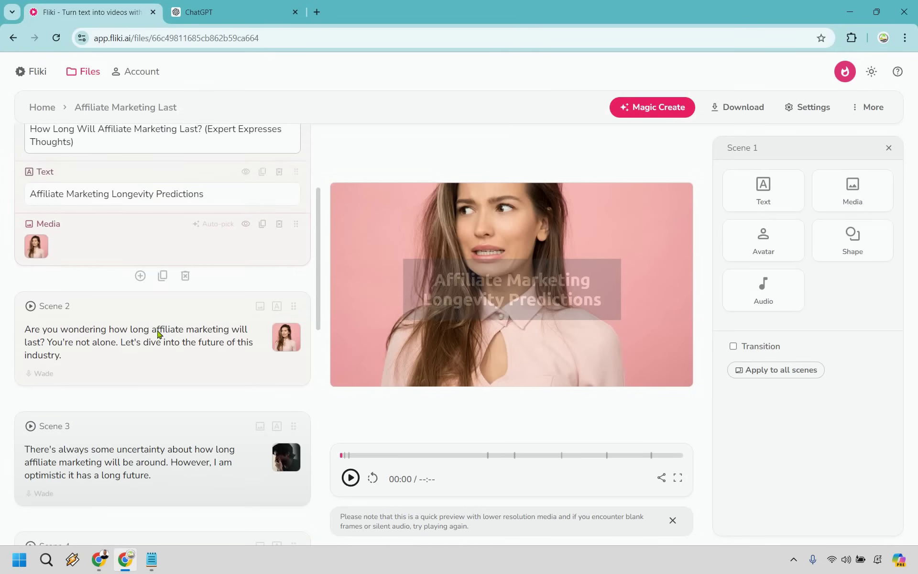
left_click(162, 324)
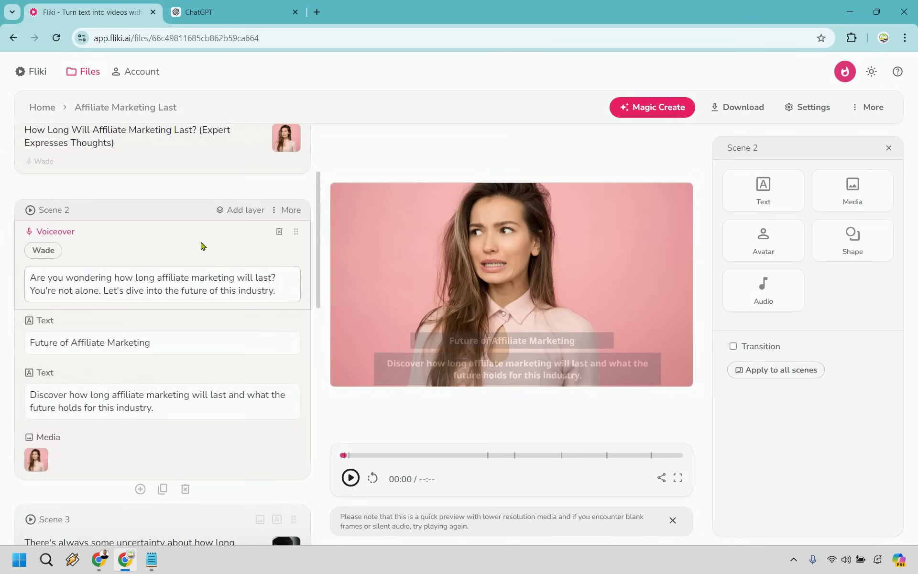
left_click(36, 459)
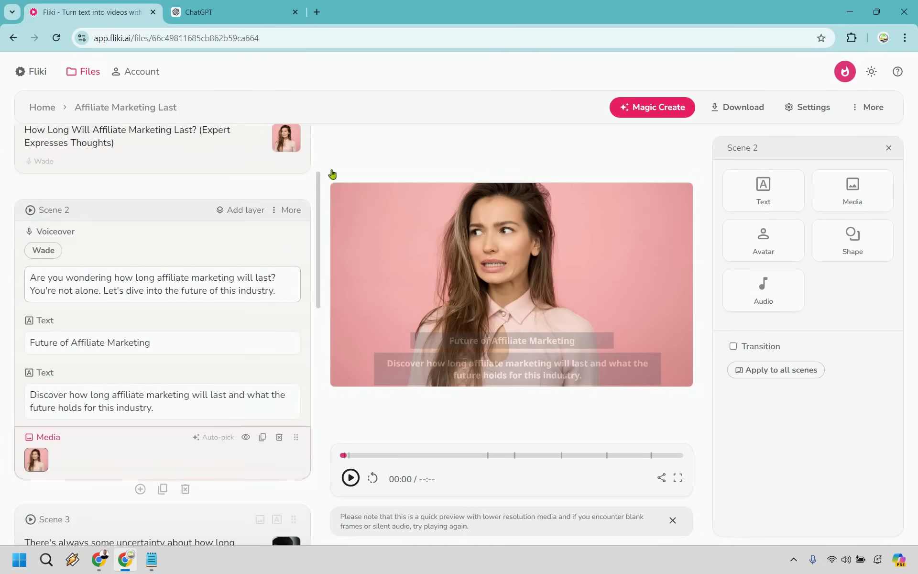
type("curious")
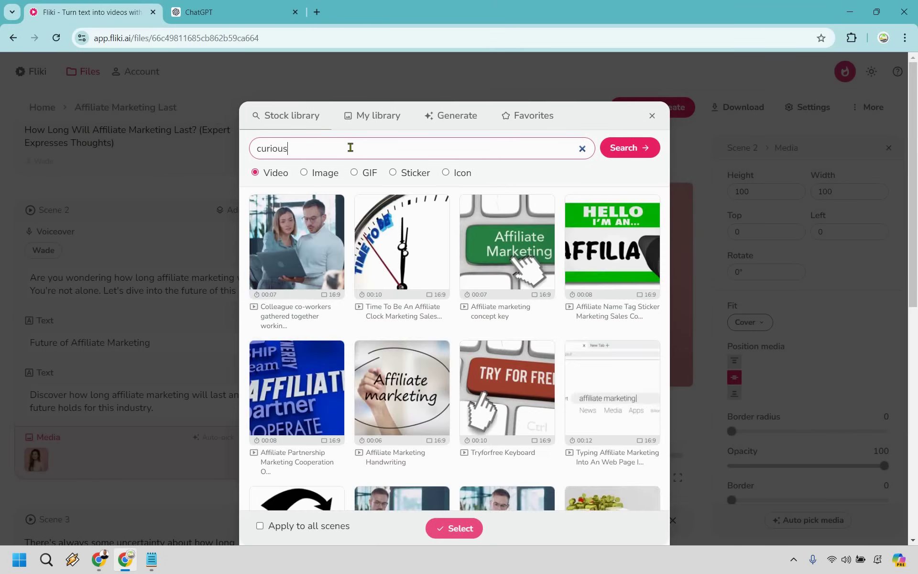
key("Return")
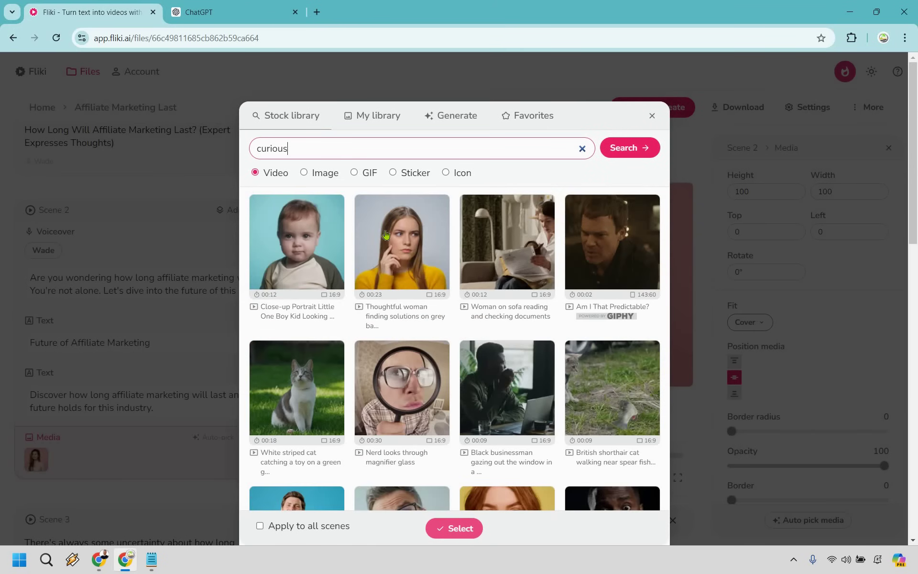
left_click(385, 234)
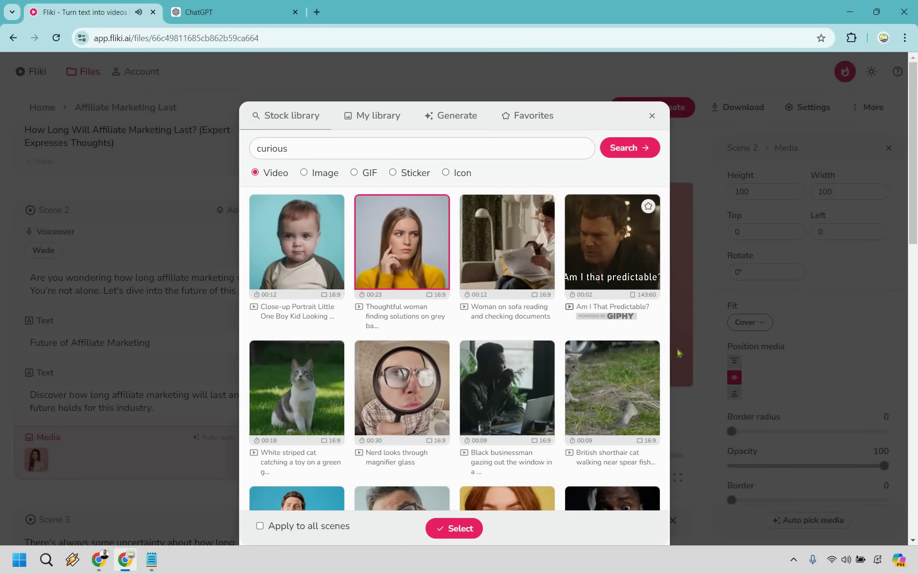
left_click(438, 531)
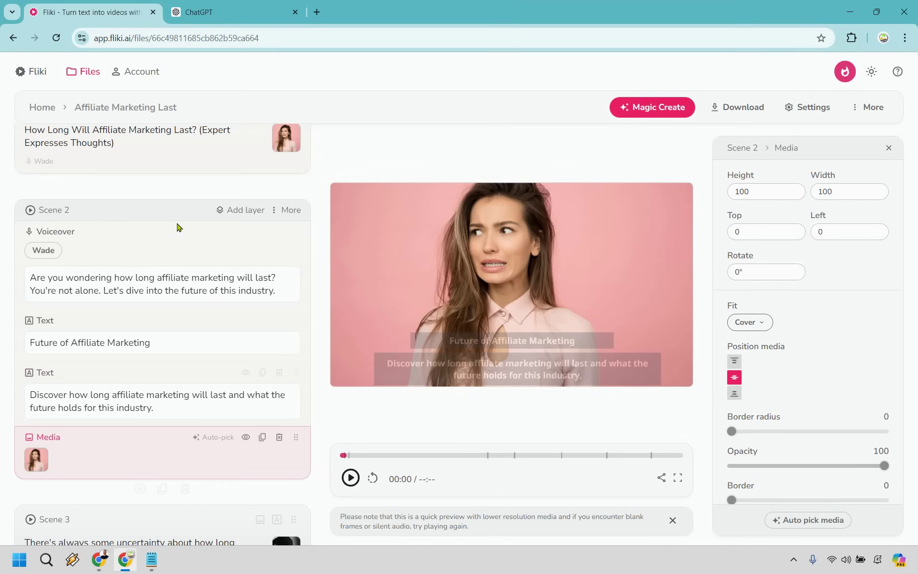
Review the voiceover, text layers and media of Scenes 3 and 4
scroll(182, 224, "down", 5)
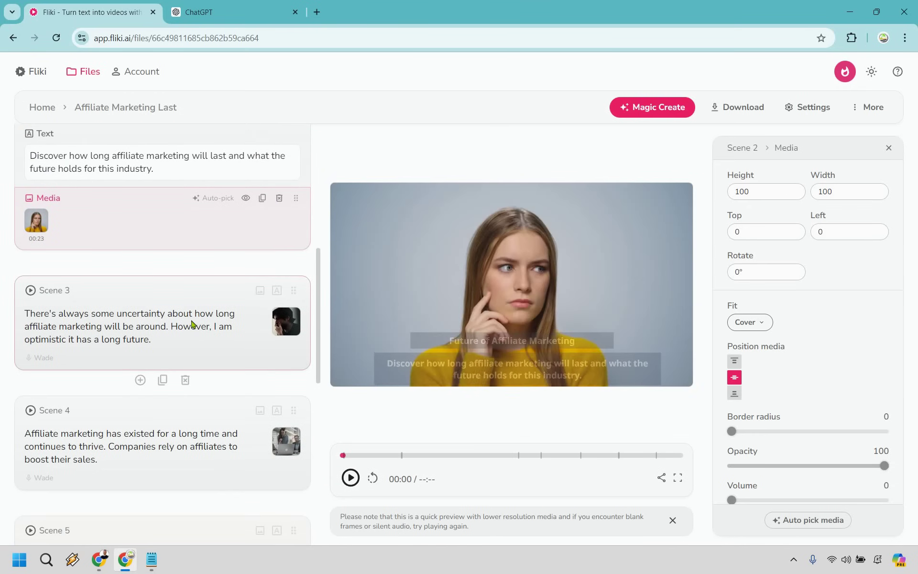
left_click(182, 327)
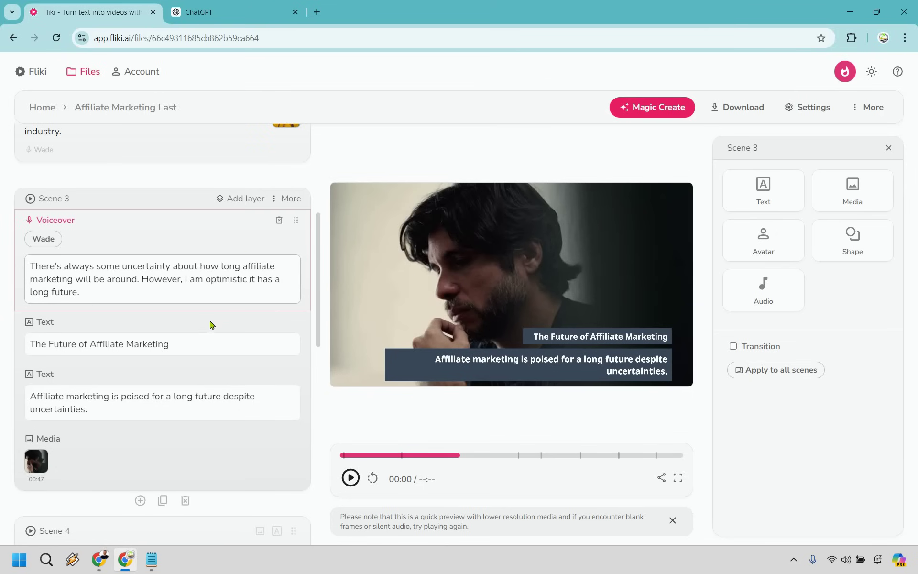
scroll(215, 265, "down", 4)
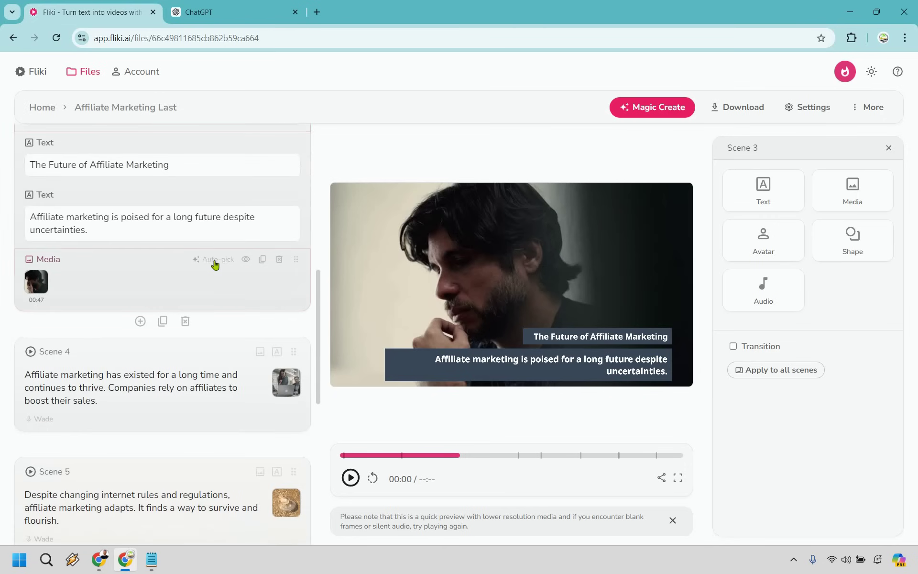
scroll(182, 330, "down", 1)
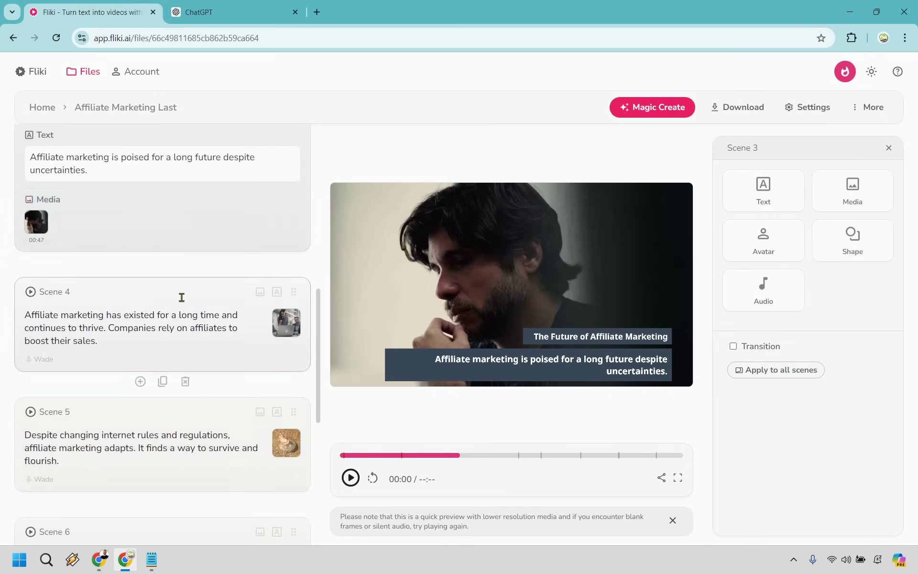
left_click(184, 306)
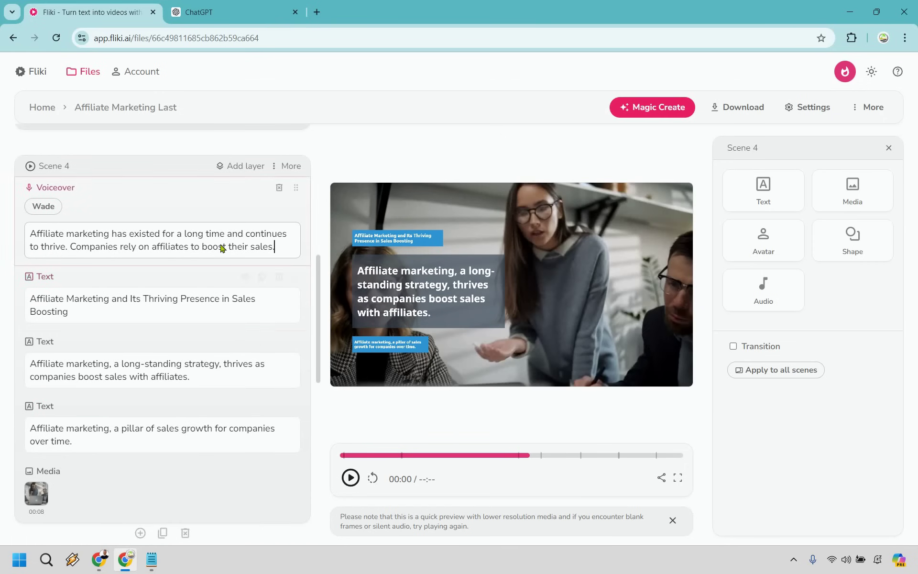
scroll(180, 311, "down", 6)
Replace Scene 5's media with the stock video of a young woman working from home and counting cash, searching for "money"
left_click(178, 312)
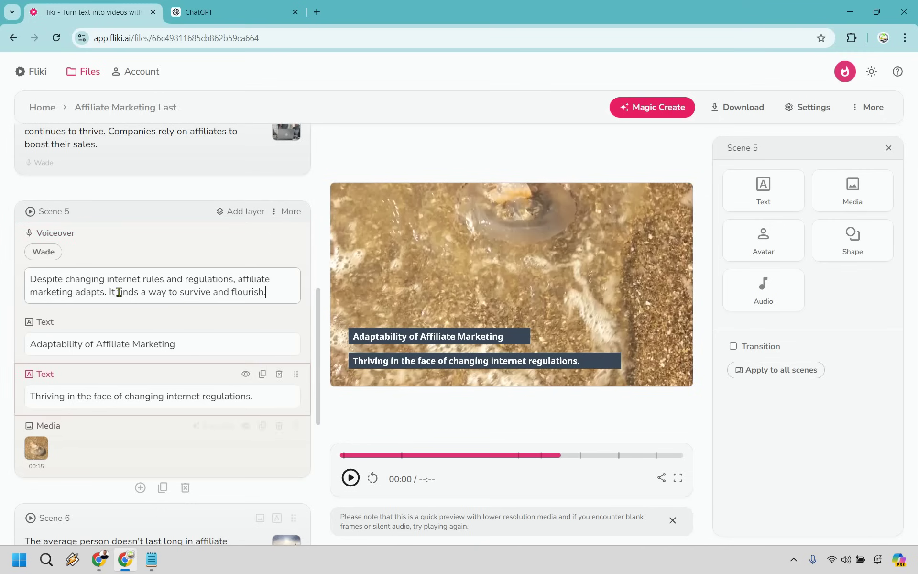
left_click(209, 284)
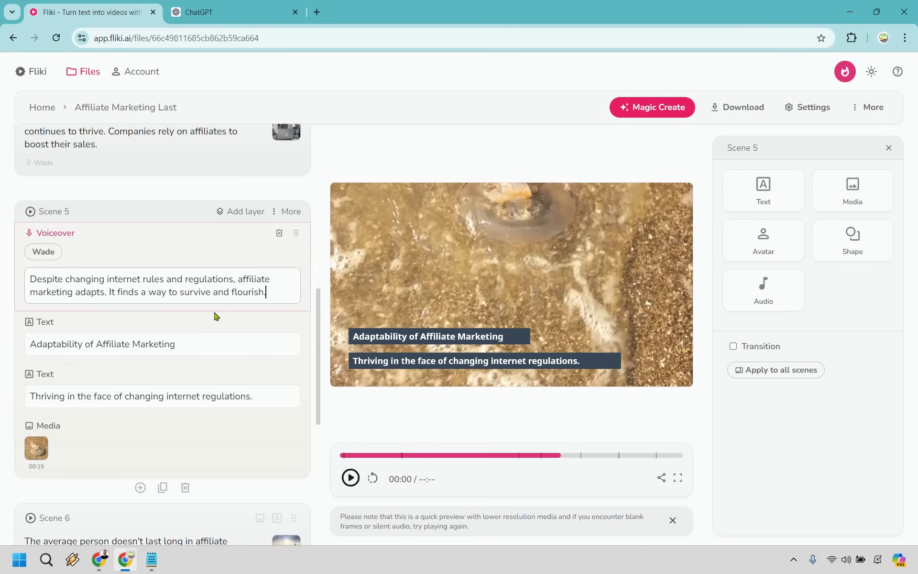
left_click(37, 452)
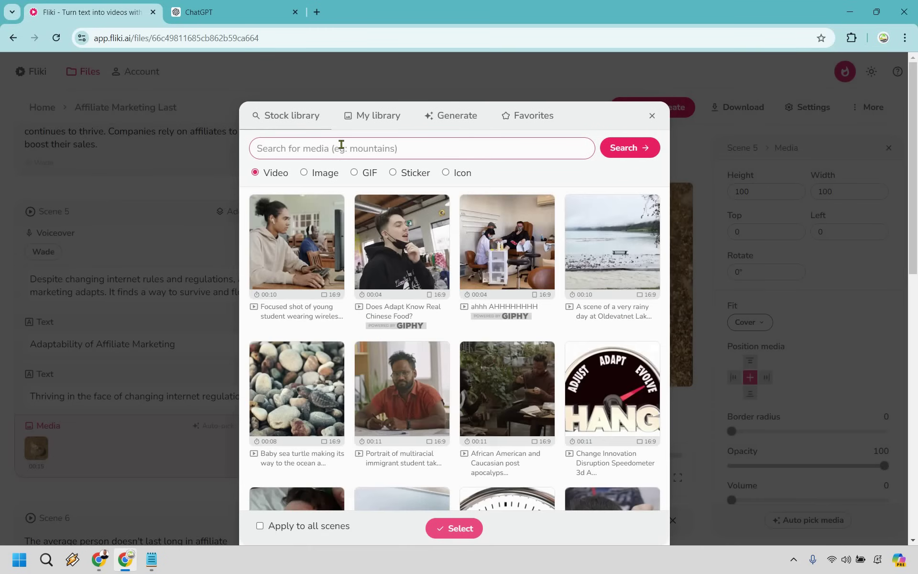
type("money")
key("Return")
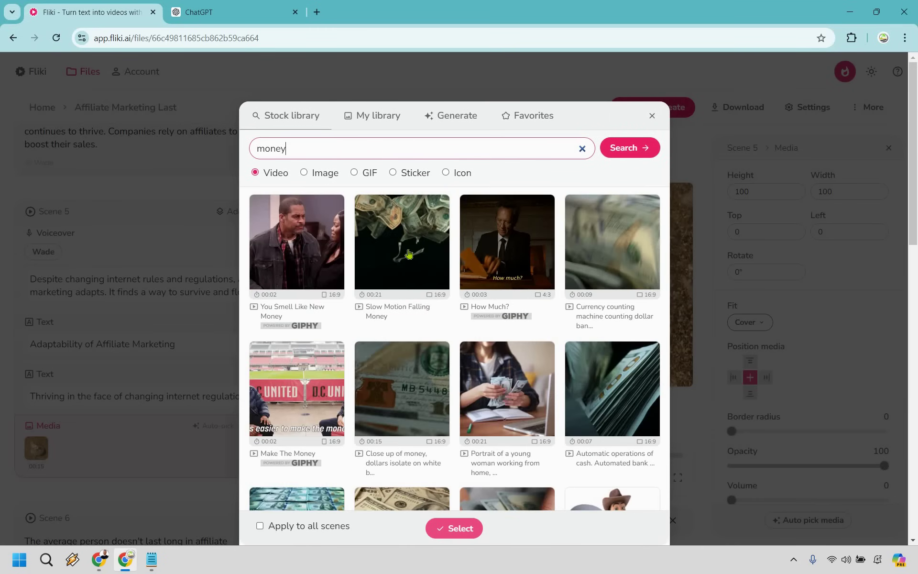
left_click(514, 404)
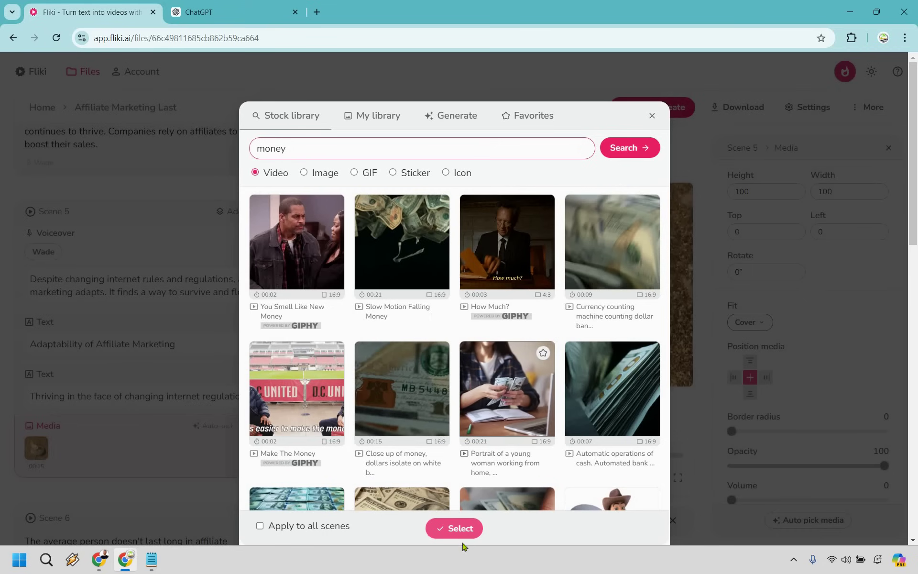
left_click(457, 528)
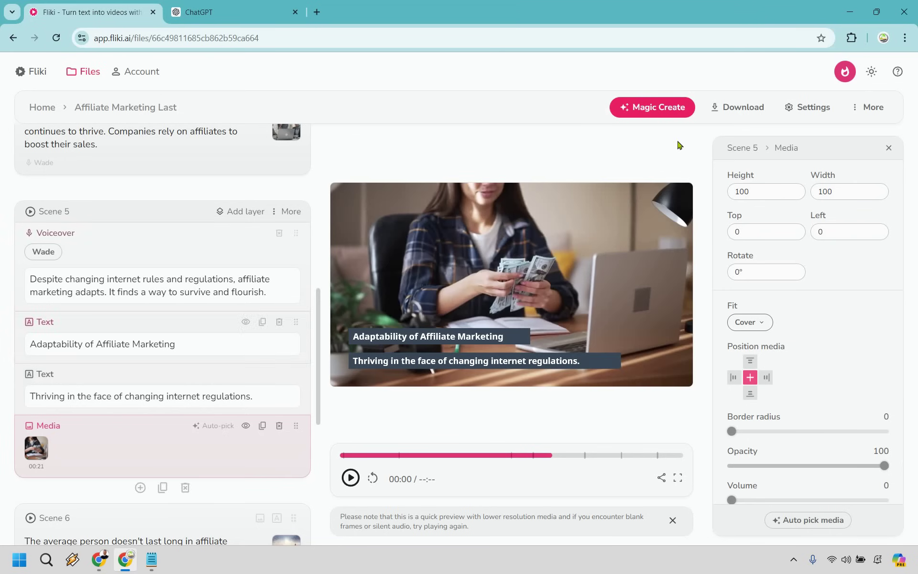
Review the voiceover, text layers and media of Scenes 6, 7 and 8
scroll(153, 287, "down", 6)
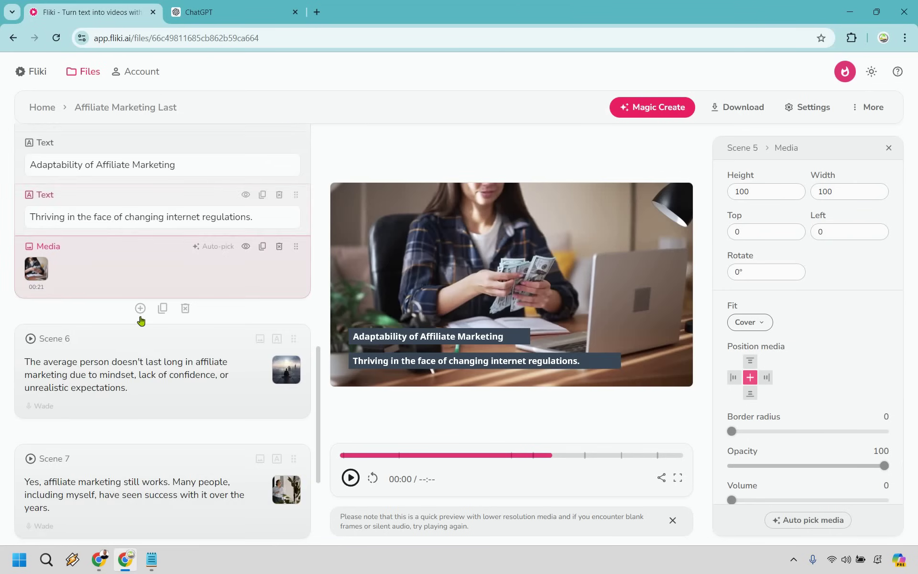
left_click(148, 299)
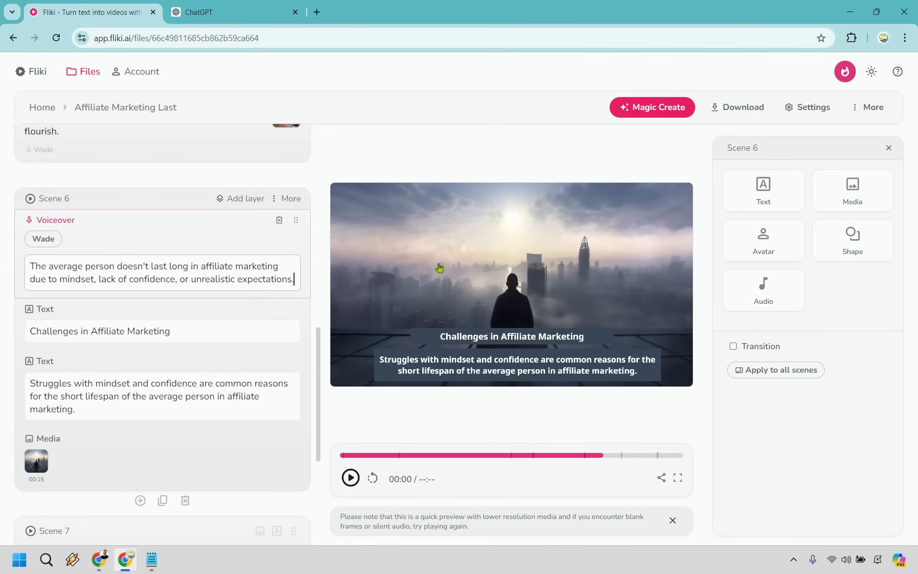
scroll(144, 340, "down", 5)
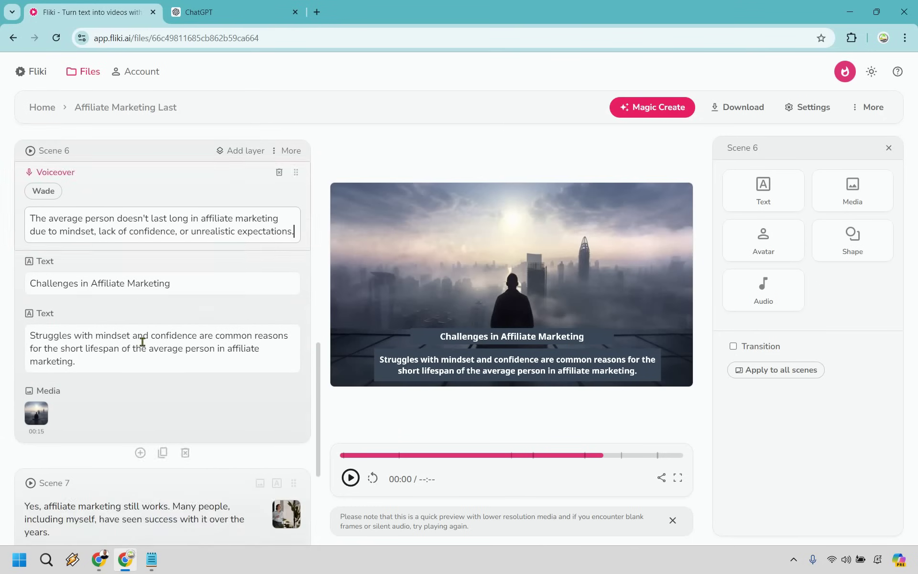
left_click(144, 341)
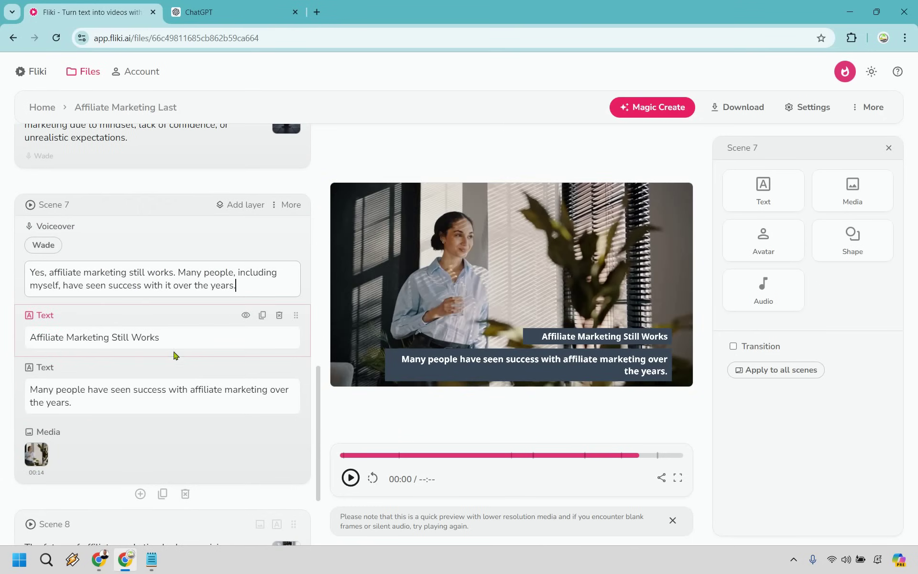
scroll(174, 417, "down", 3)
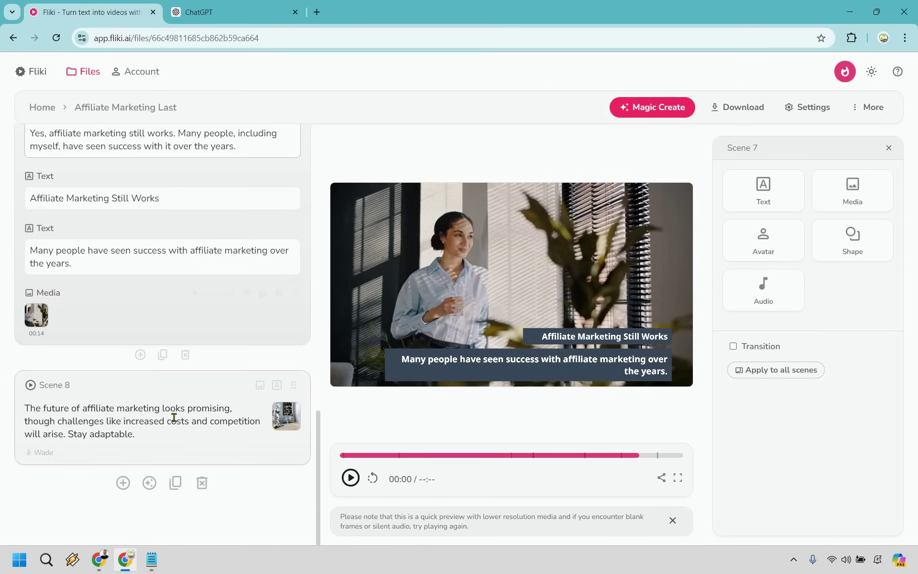
left_click(174, 418)
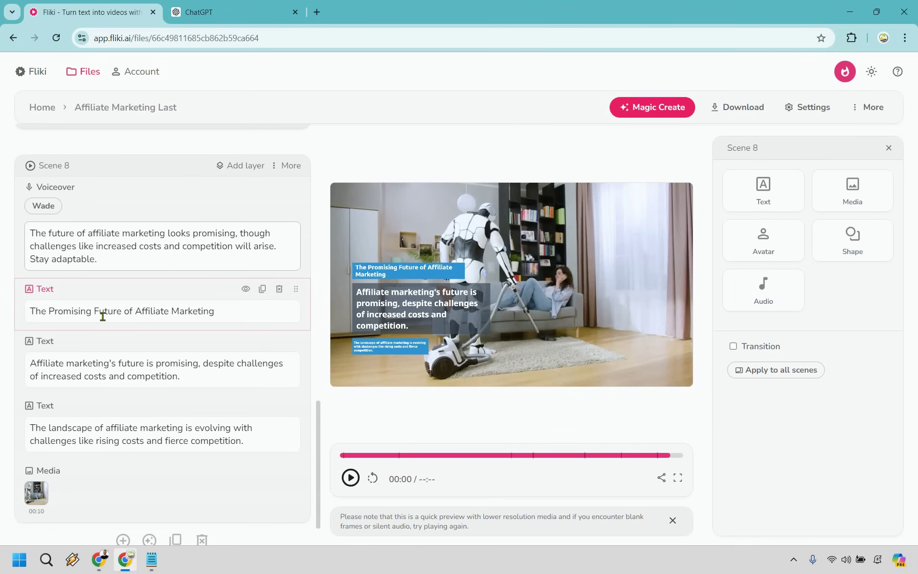
Play the video preview from Scene 1 and pause it once Scene 4 is showing
scroll(120, 341, "up", 15)
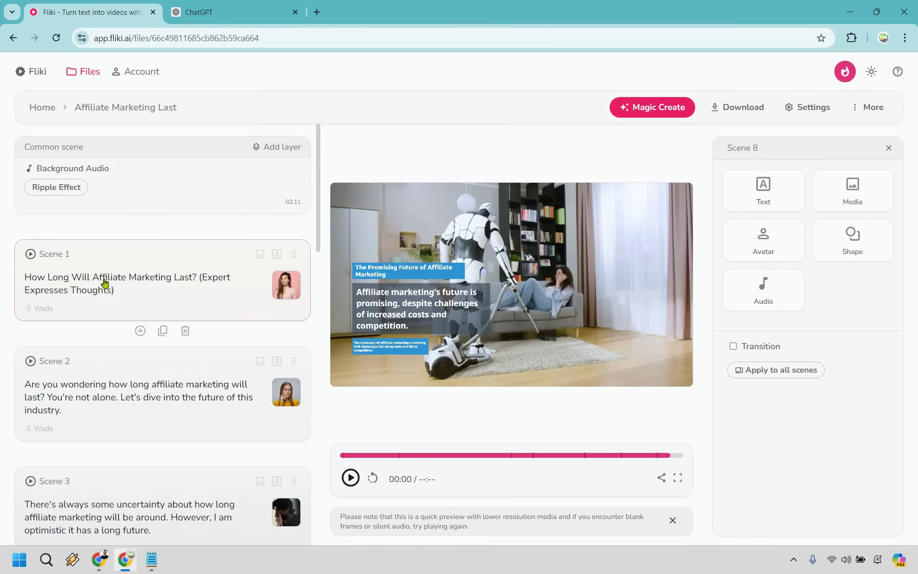
left_click(107, 281)
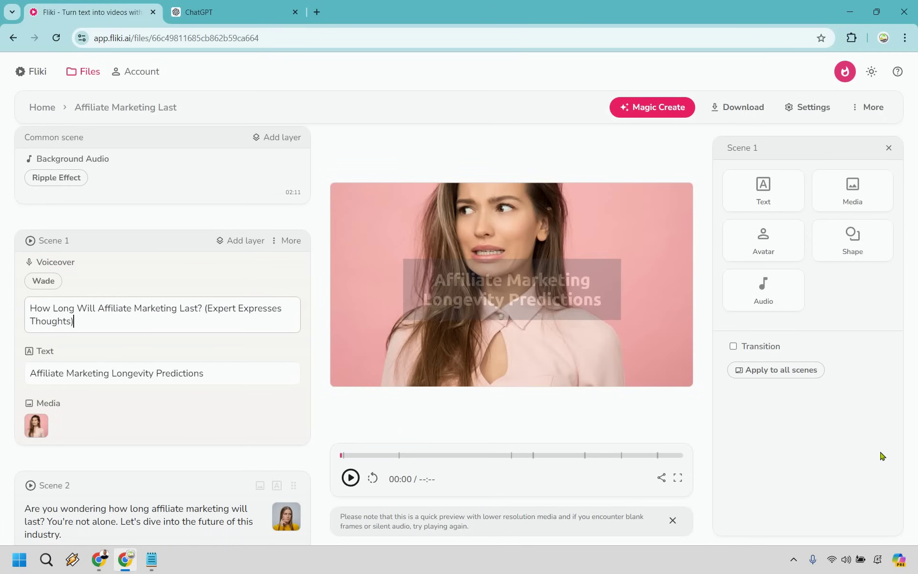
left_click(351, 479)
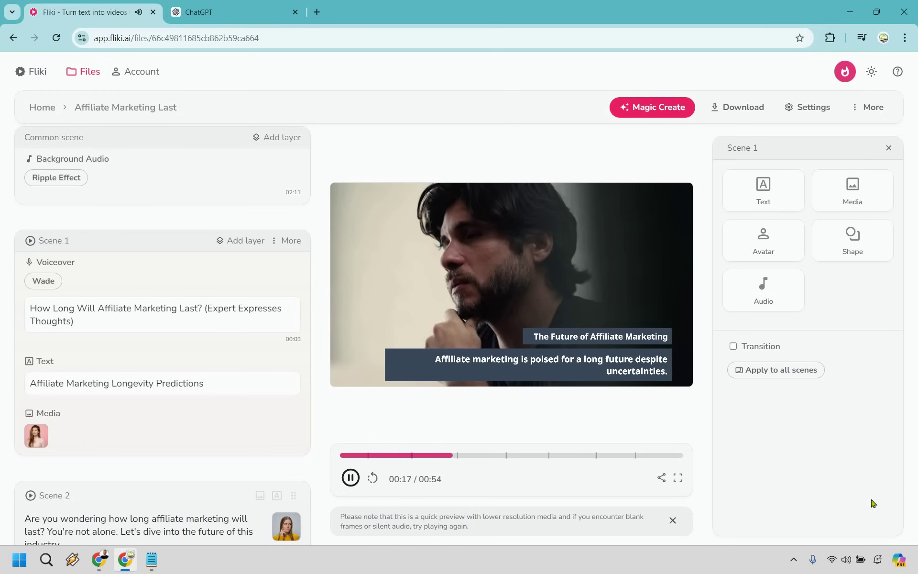
left_click(350, 479)
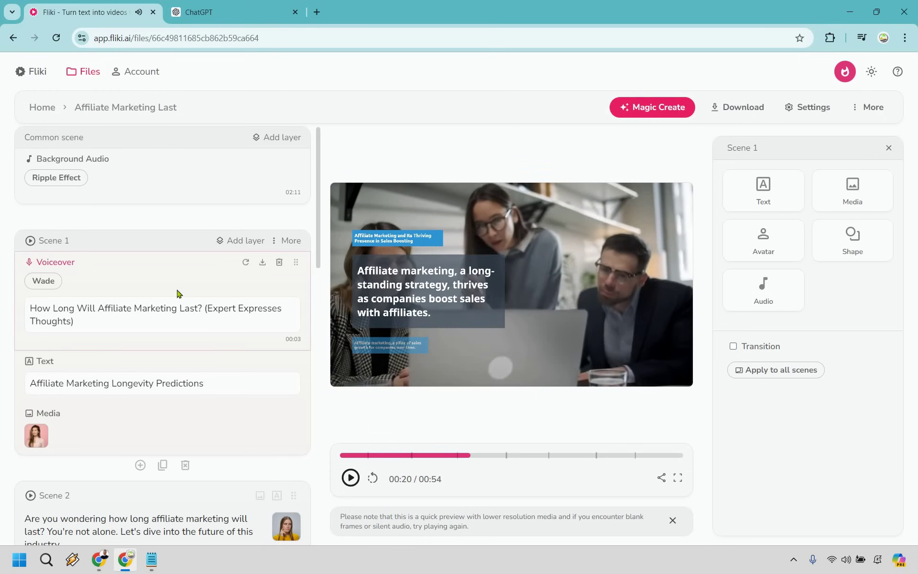
Insert the word "fantastic" before "industry" in the last sentence of Scene 2's voiceover
scroll(60, 257, "down", 1)
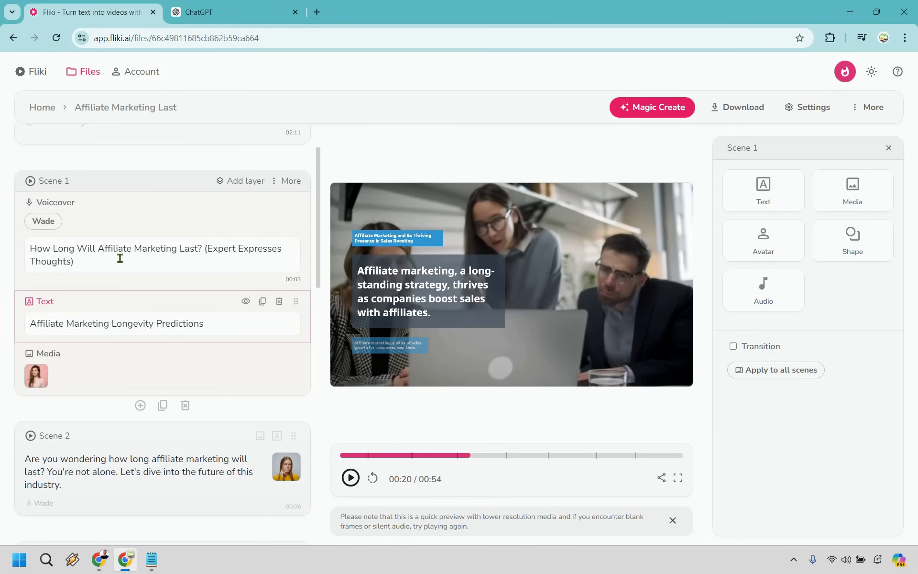
scroll(128, 239, "down", 4)
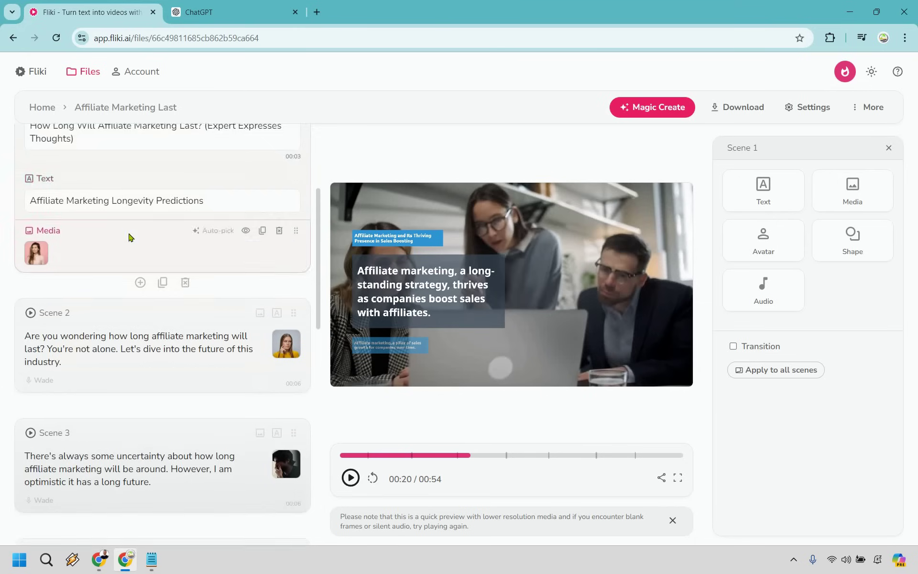
left_click(136, 246)
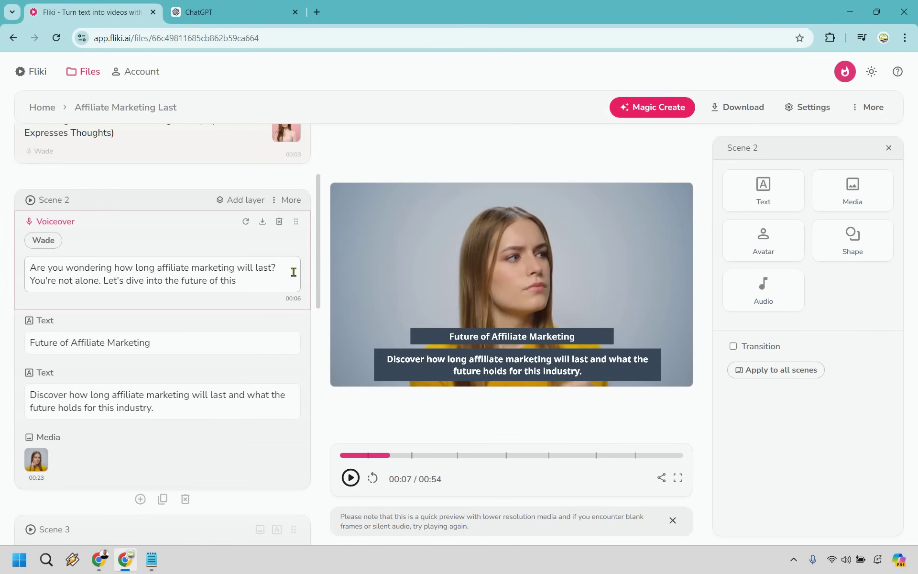
type("c industry.")
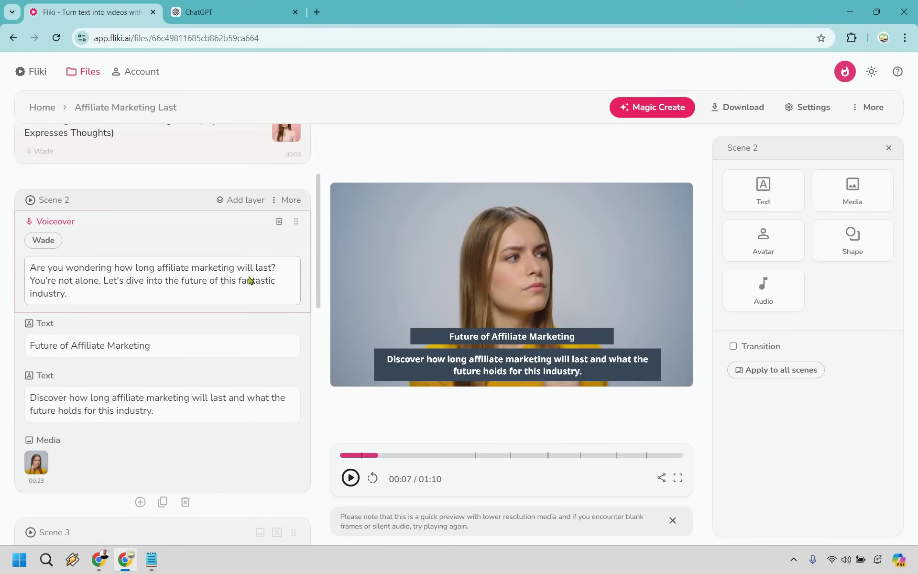
scroll(236, 282, "down", 9)
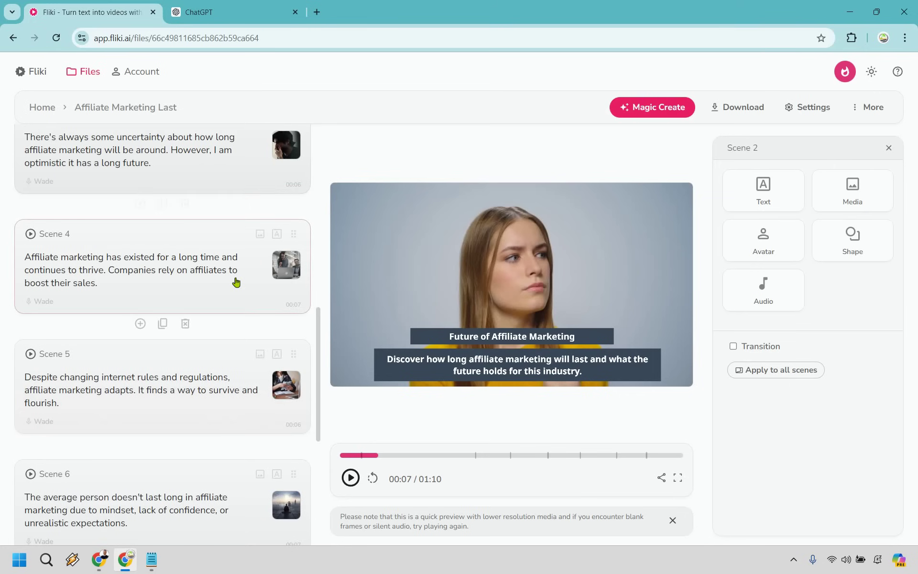
Open Scene 1 of the video for customization and enable its transition
scroll(235, 282, "down", 7)
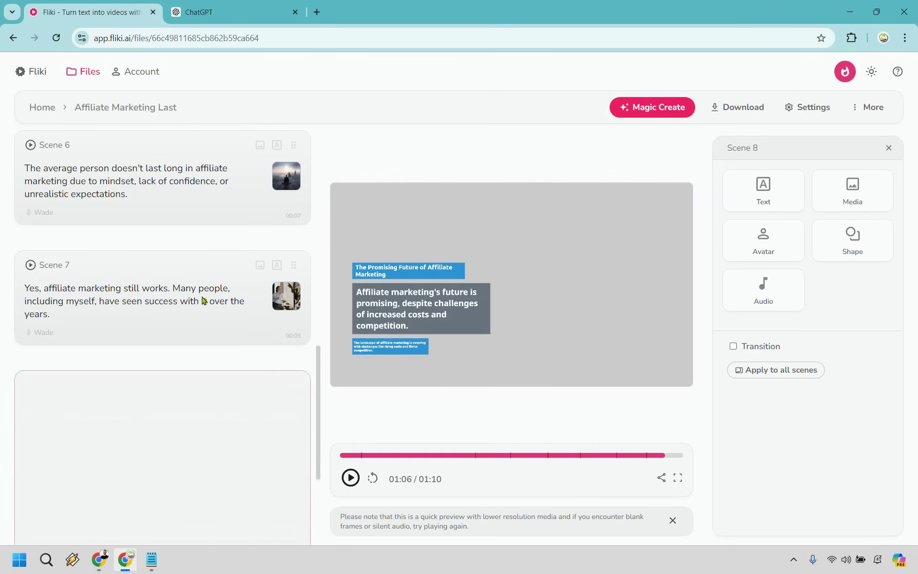
scroll(203, 301, "down", 5)
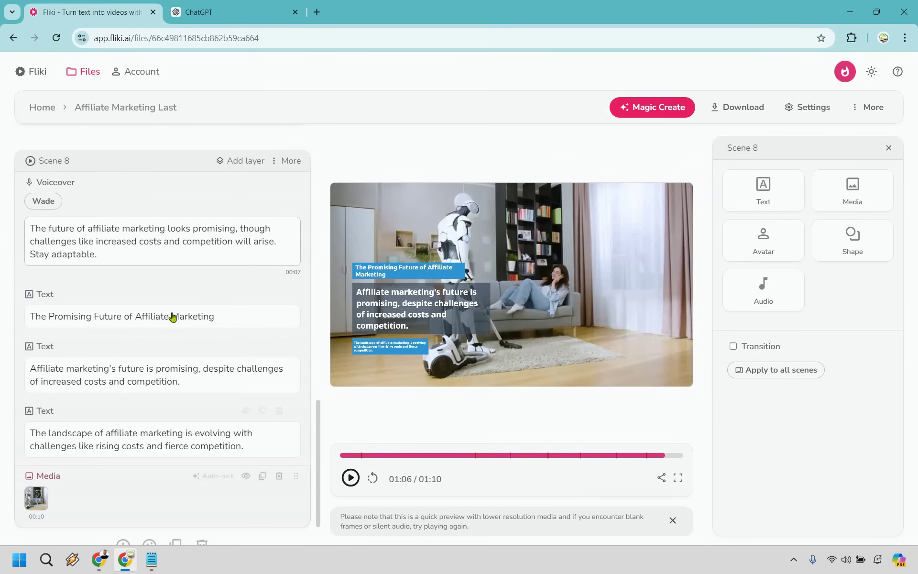
scroll(170, 313, "up", 20)
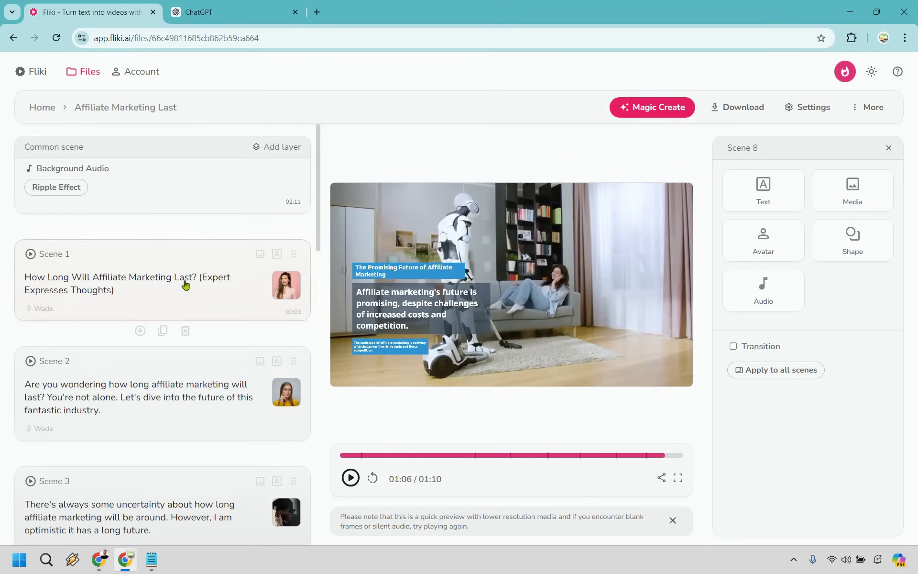
left_click(185, 285)
left_click(34, 436)
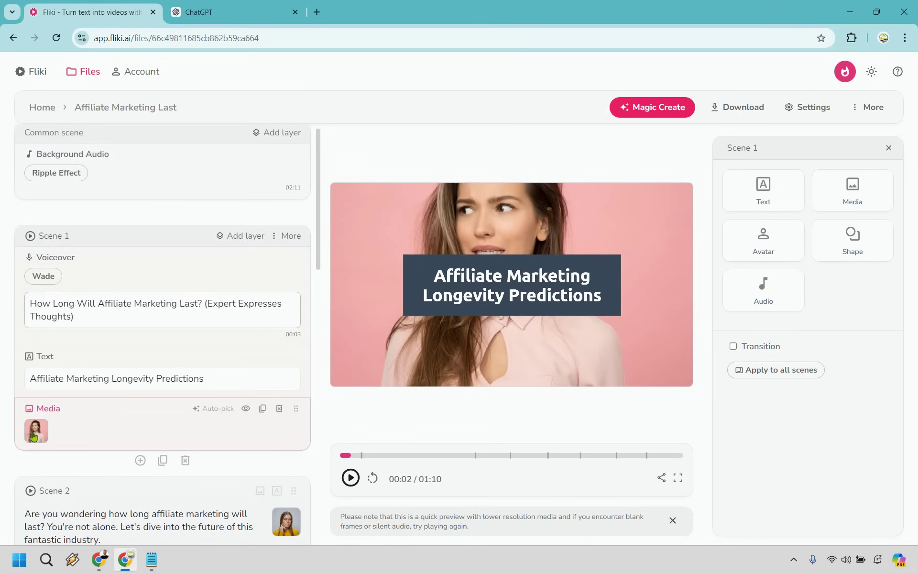
left_click(141, 287)
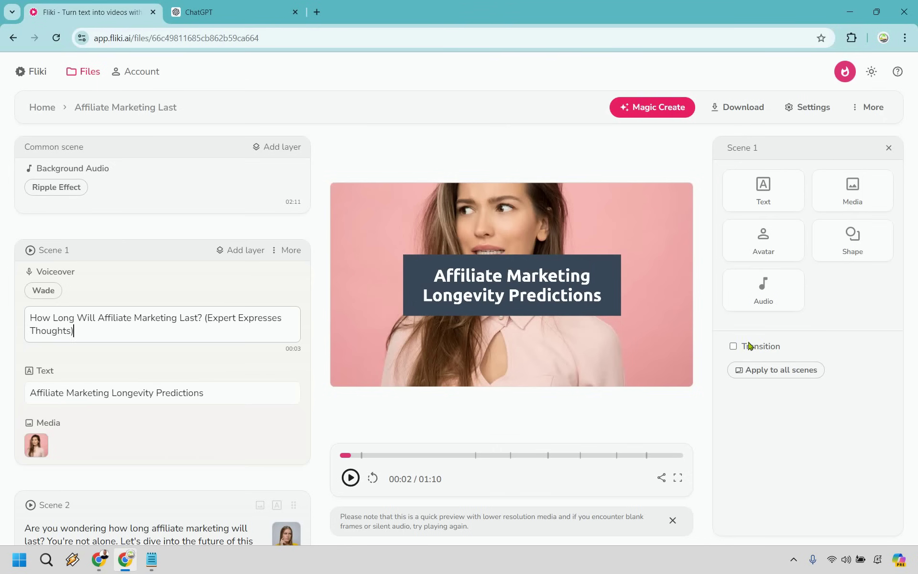
left_click(733, 346)
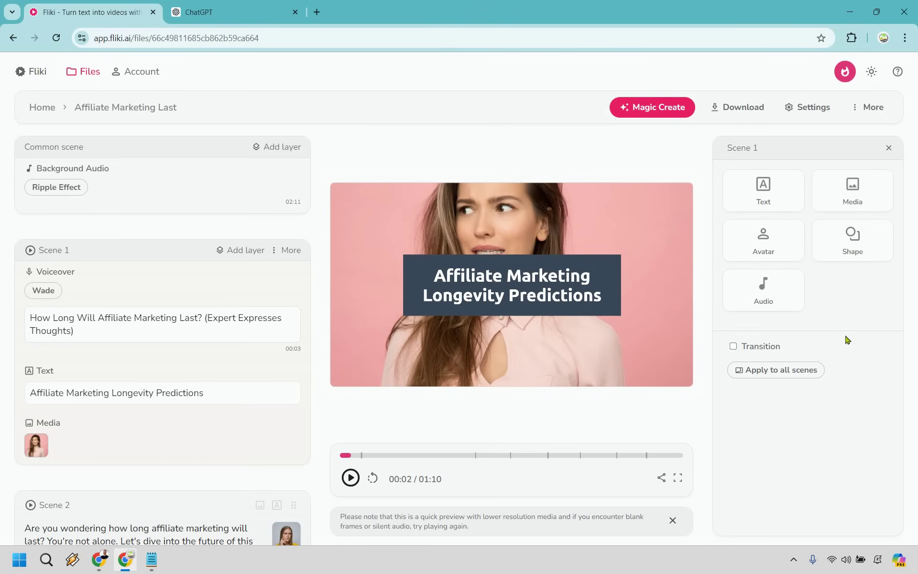
scroll(764, 437, "down", 1)
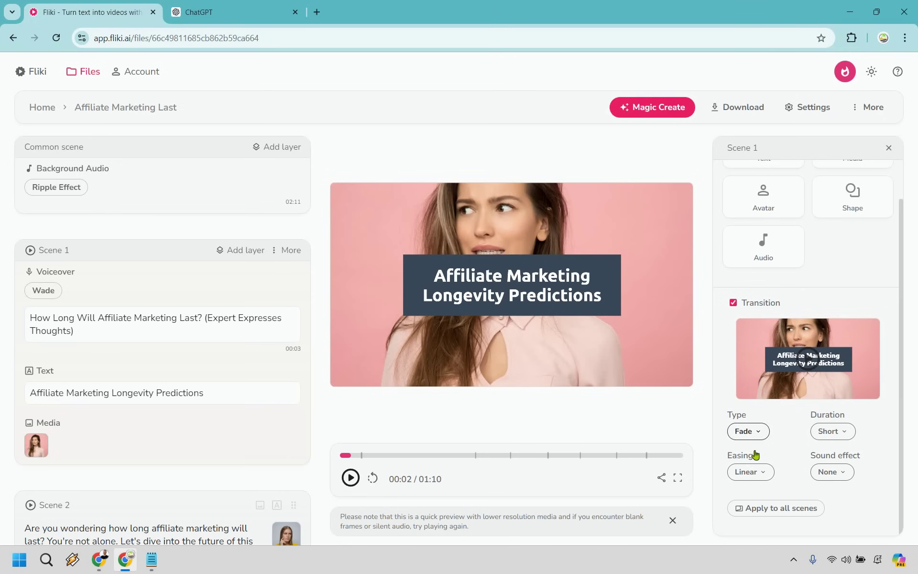
Set Scene 1's transition type to Slide with the direction From bottom
left_click(759, 436)
left_click(760, 446)
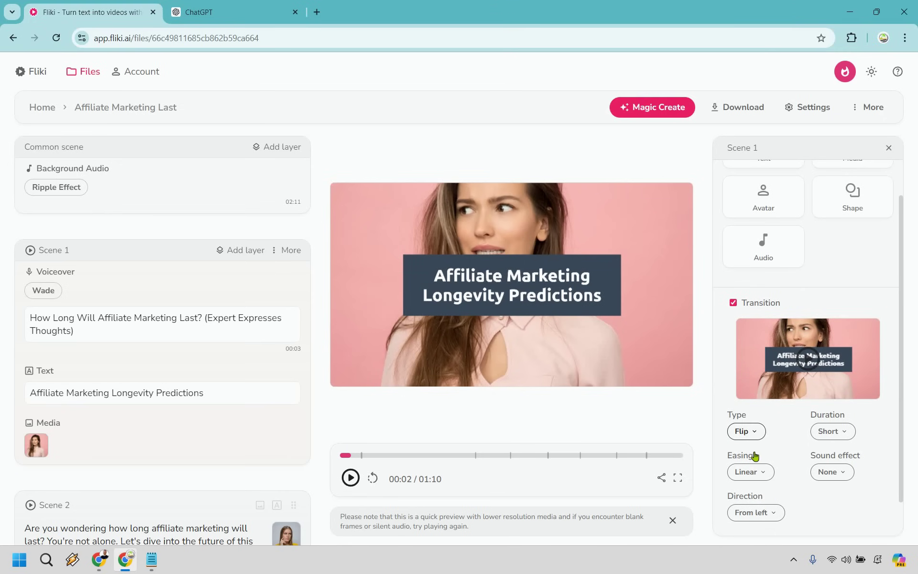
left_click(759, 433)
left_click(745, 449)
left_click(765, 513)
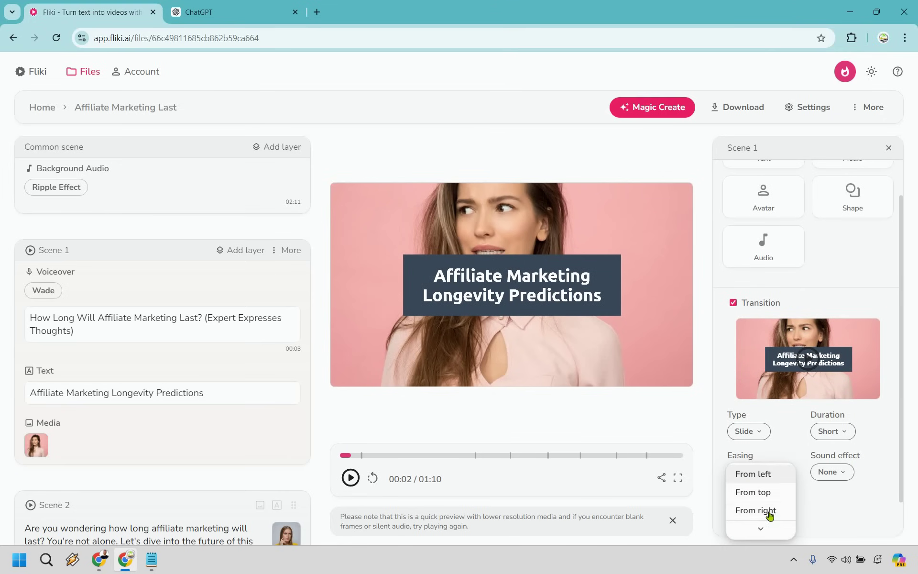
left_click(760, 510)
scroll(879, 453, "down", 1)
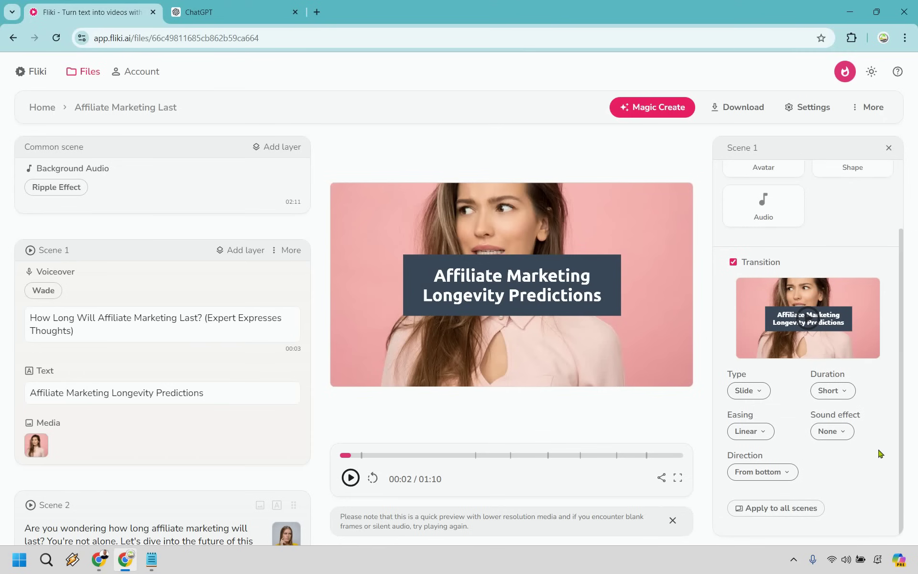
scroll(895, 425, "up", 1)
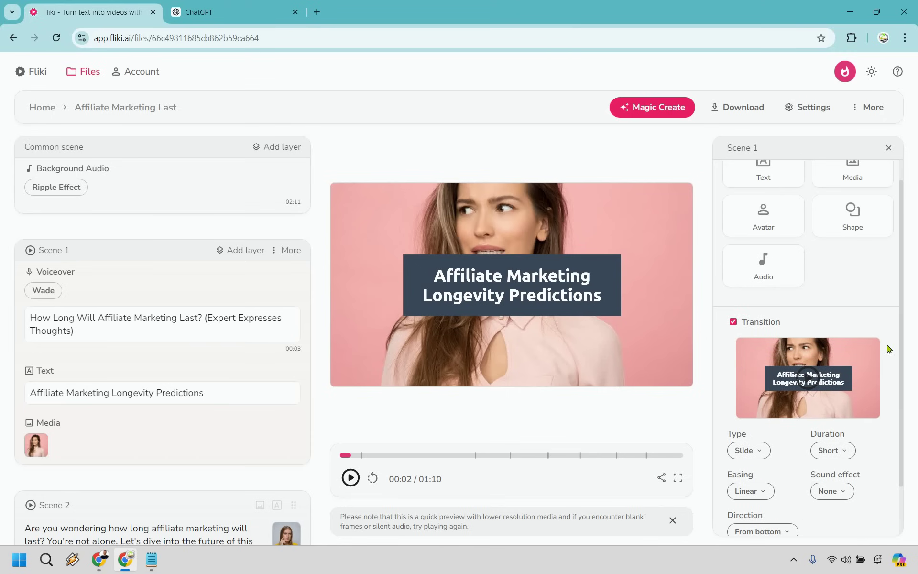
scroll(889, 335, "up", 1)
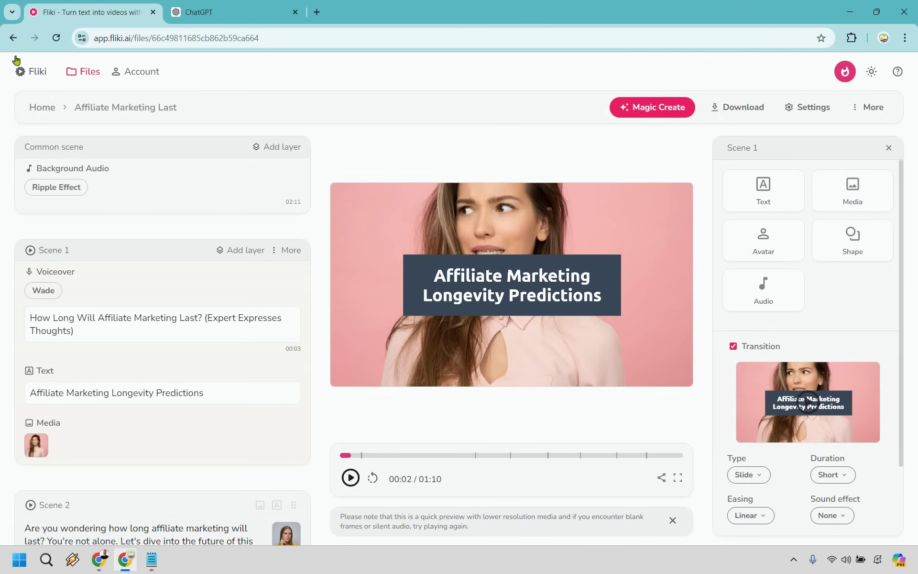
Create a new landscape (16:9) English video file named "Length of Affiliate Marketing" that starts with a script
left_click(31, 72)
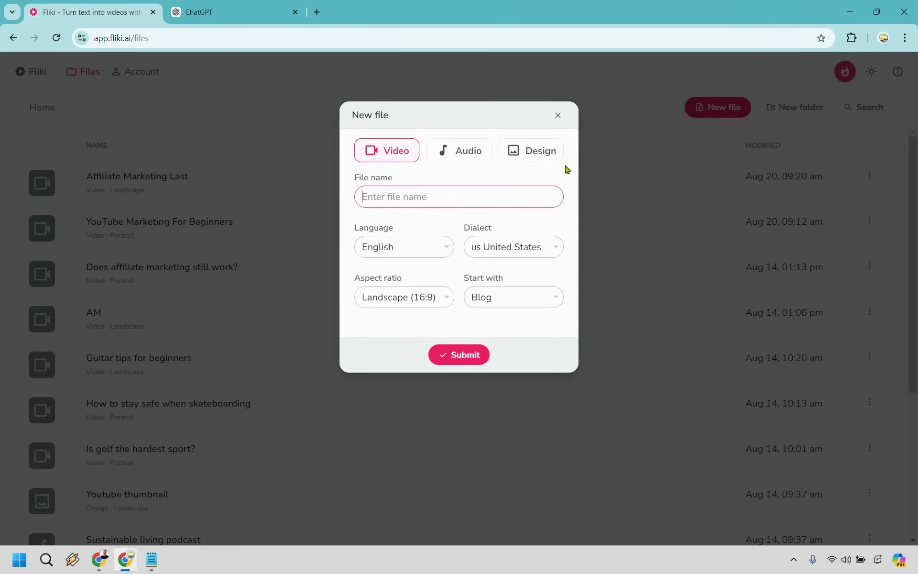
type("Length of Affiliate M")
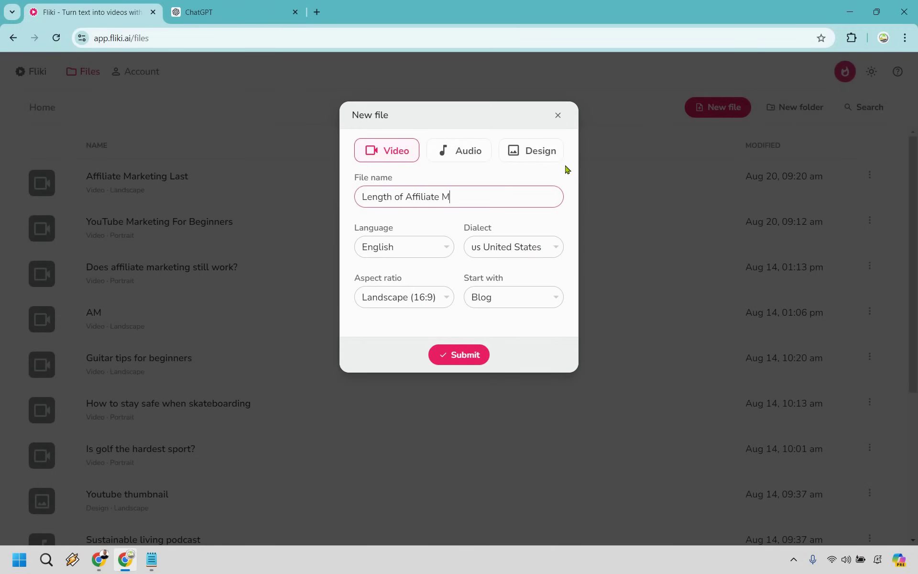
type("arketing")
left_click(514, 296)
left_click(492, 353)
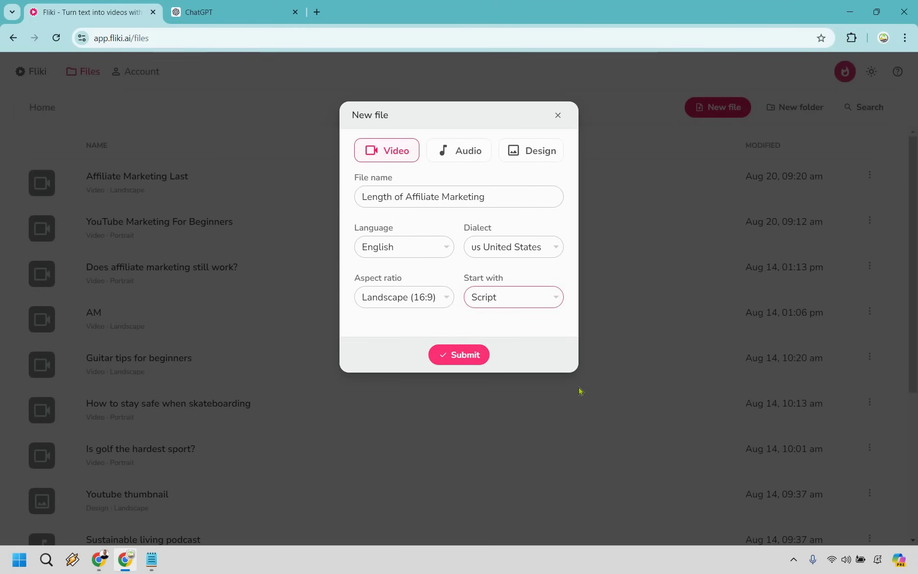
key("Return")
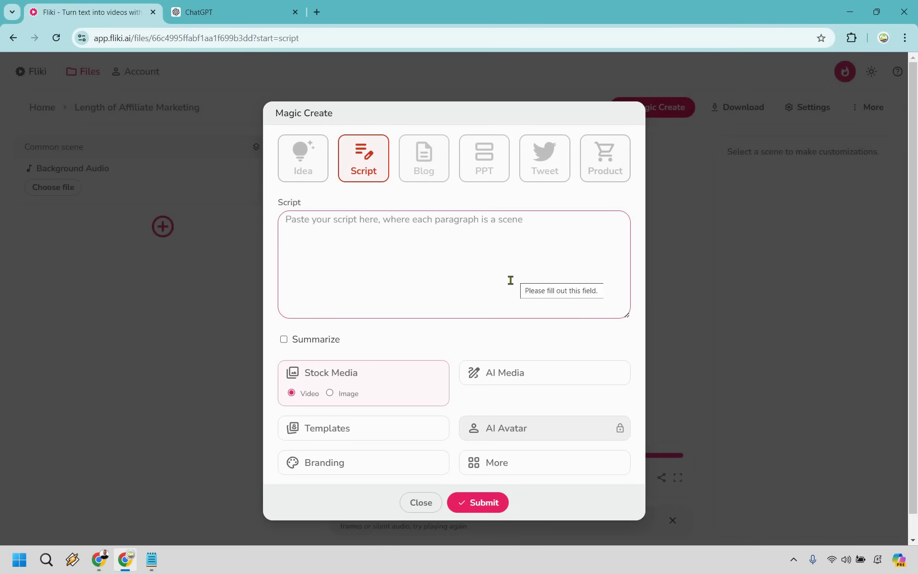
Paste the copied affiliate marketing article into the script field and look over its opening paragraphs
left_click(510, 279)
key("ctrl+v")
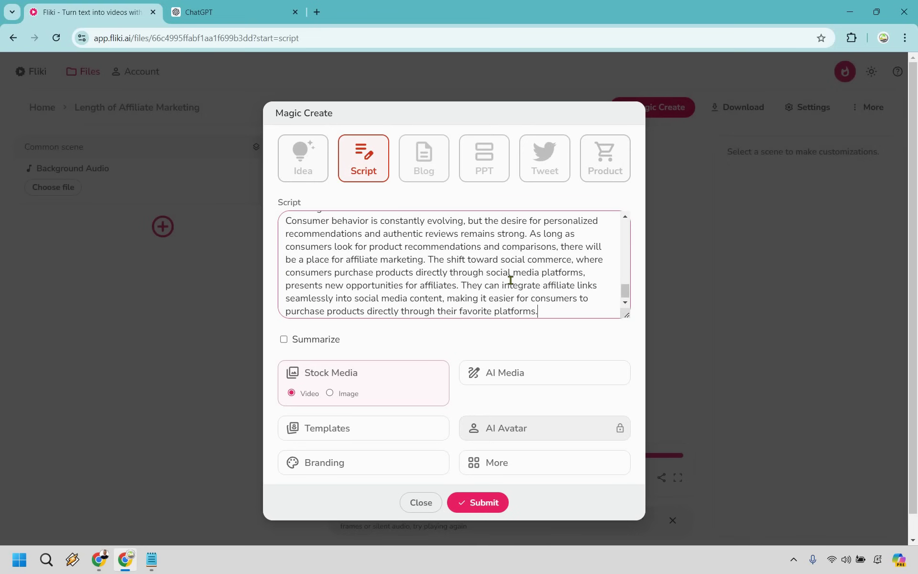
scroll(524, 268, "up", 10)
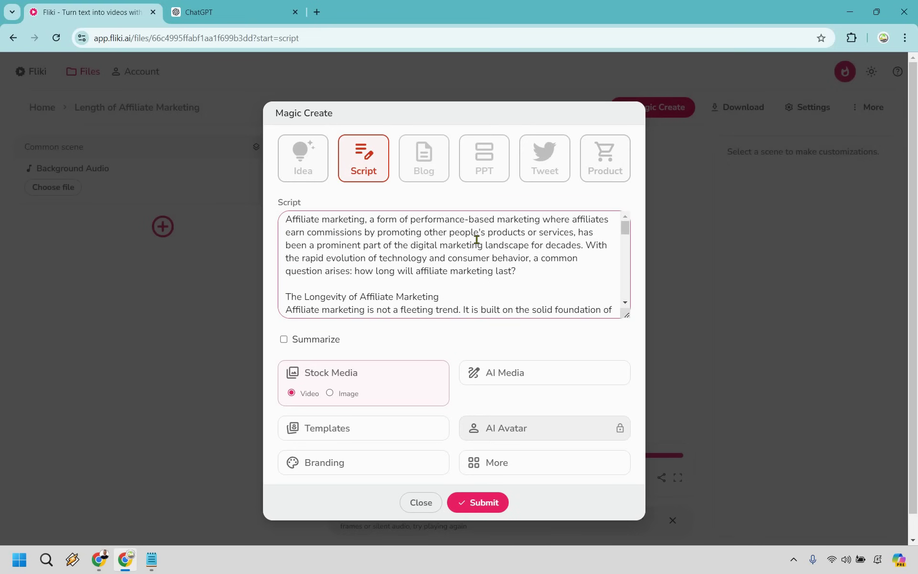
scroll(477, 239, "down", 1)
scroll(478, 241, "down", 1)
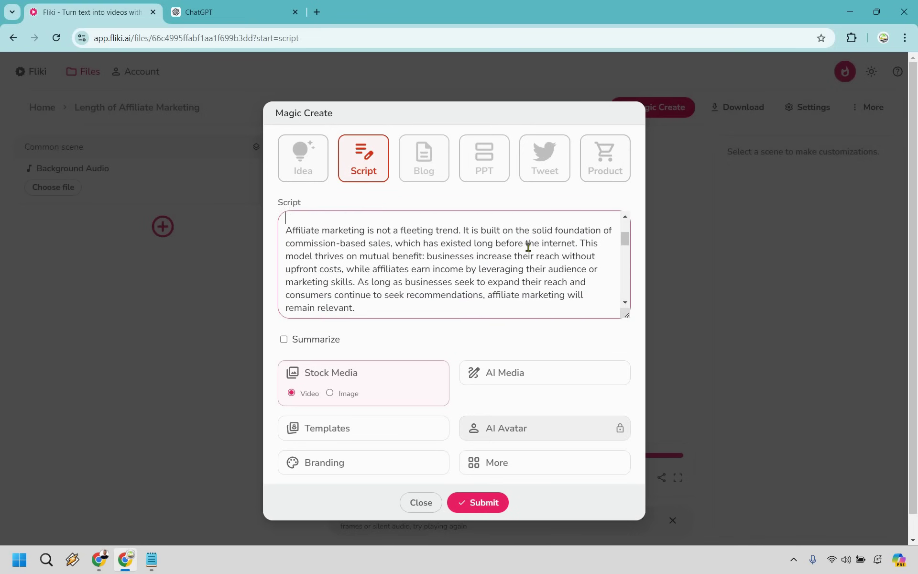
Add a blank line after the heading "The Longevity of Affiliate Marketing" and split the opening paragraph before "With the rapid evolution"
key("Return")
scroll(536, 249, "up", 2)
scroll(534, 251, "up", 2)
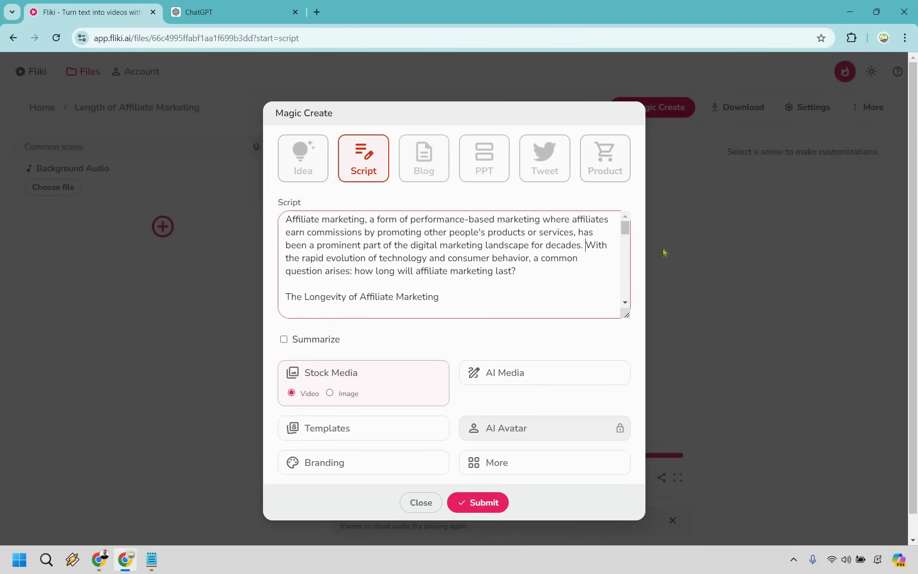
key("Return")
key("Return")
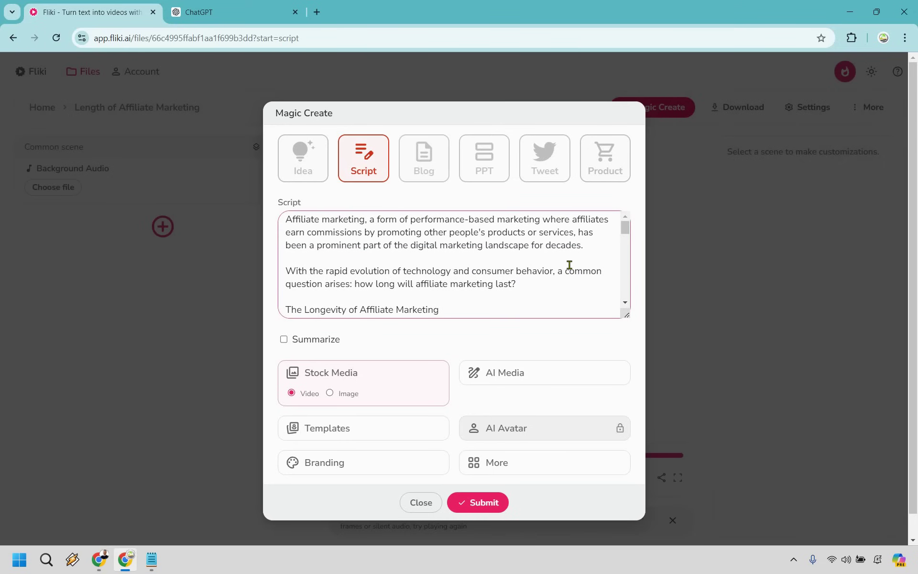
Split the longevity paragraph into separate paragraphs before "This model thrives" and before "As long as businesses"
scroll(550, 261, "down", 3)
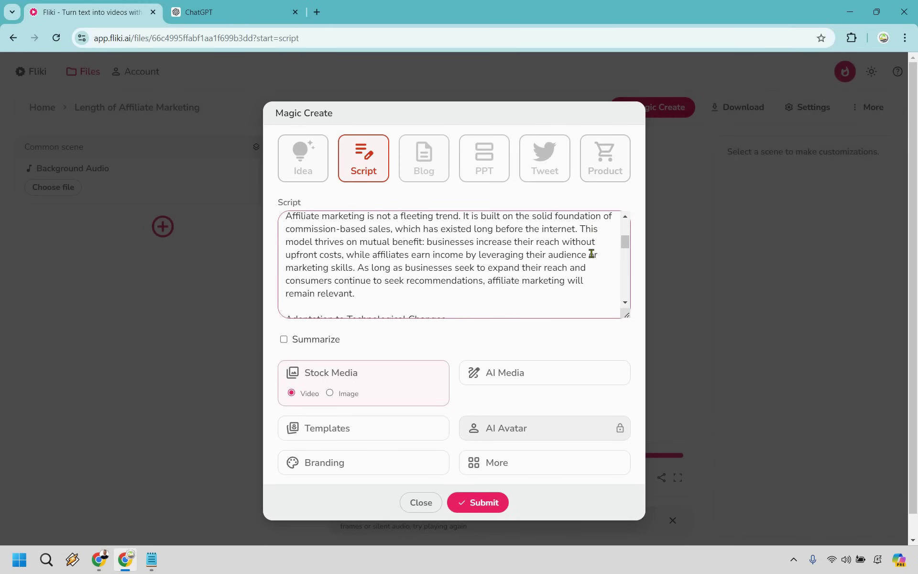
left_click(581, 229)
key("Return")
key("Return")
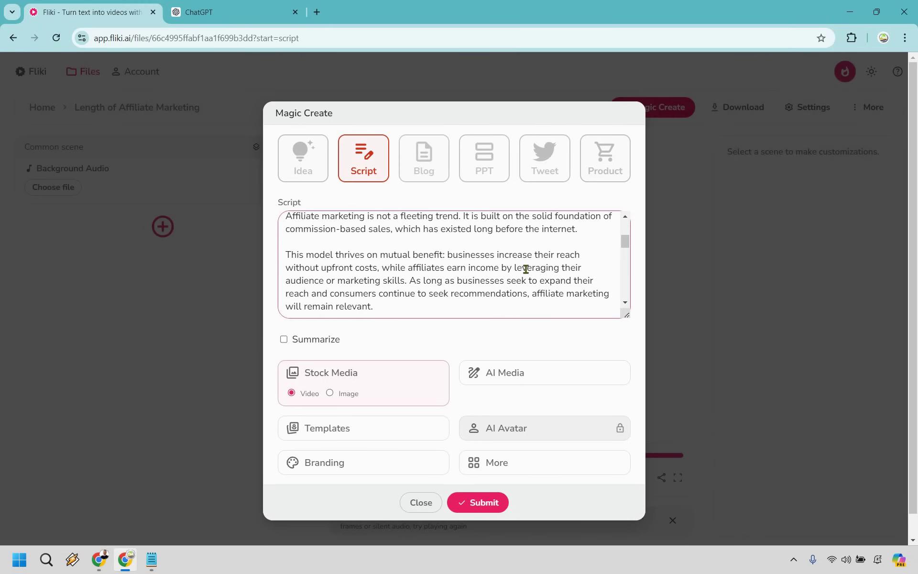
key("Return")
key("Return")
Delete the rest of the script from the heading "Adaptation to Technological Changes" to the end
scroll(330, 282, "down", 4)
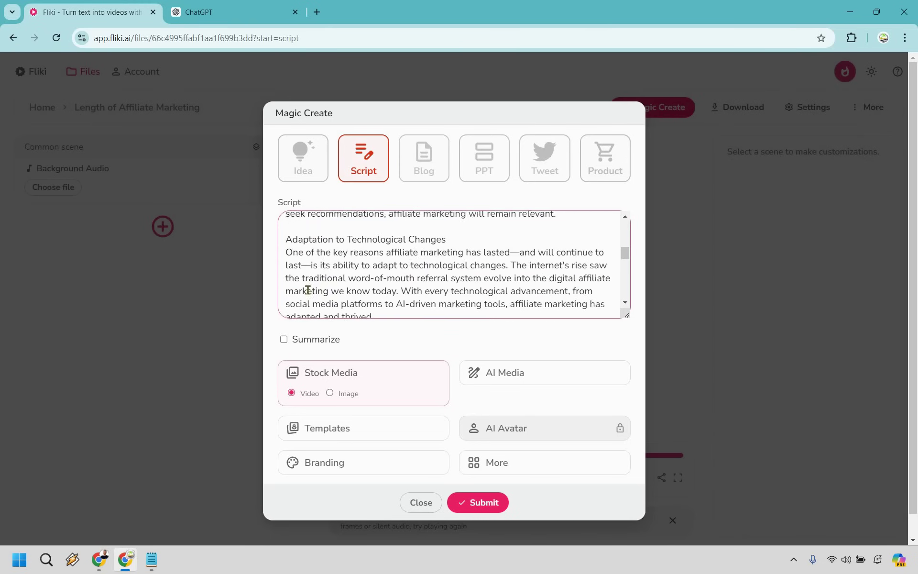
scroll(286, 276, "up", 2)
left_click_drag(286, 285, 586, 332)
key("BackSpace")
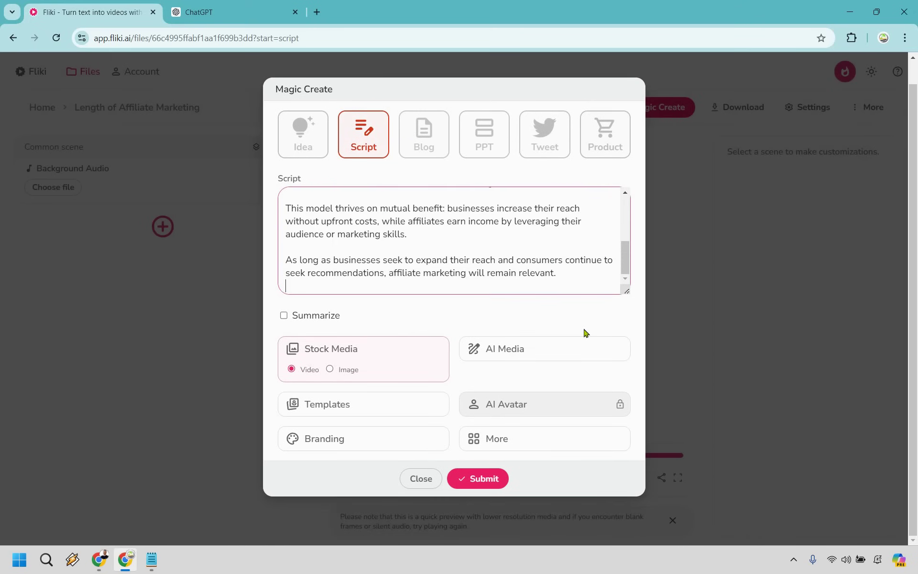
Check the shortened script, choose the Hygiene template and generate the video
scroll(555, 253, "up", 5)
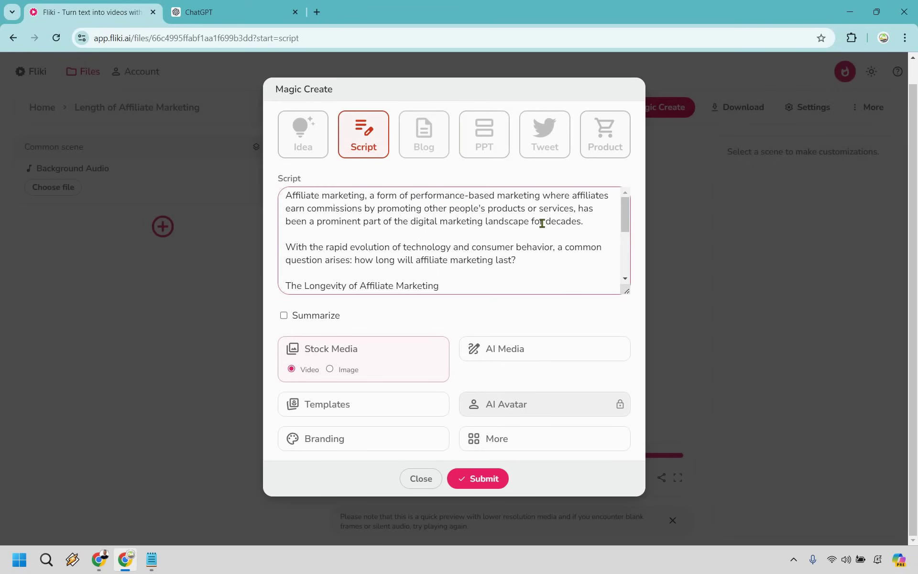
scroll(459, 228, "down", 3)
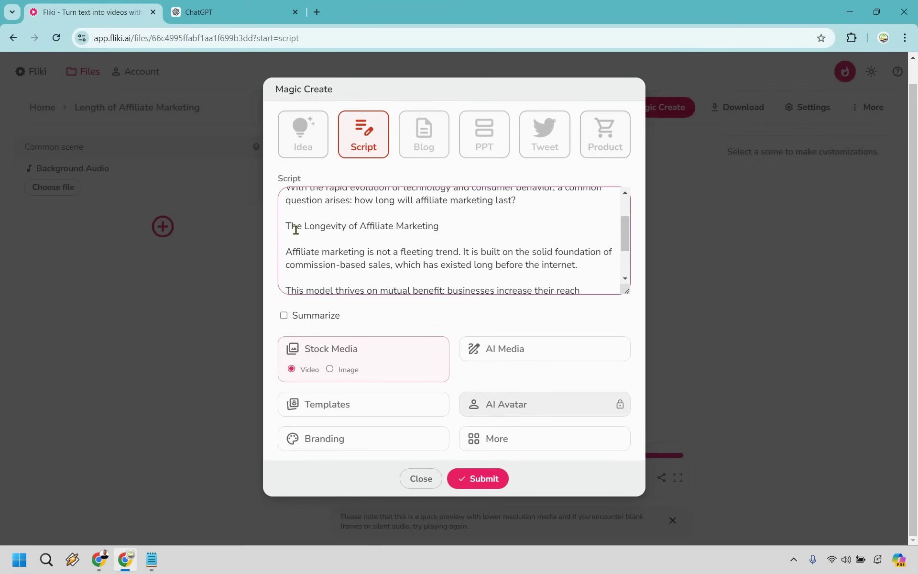
left_click_drag(286, 227, 543, 225)
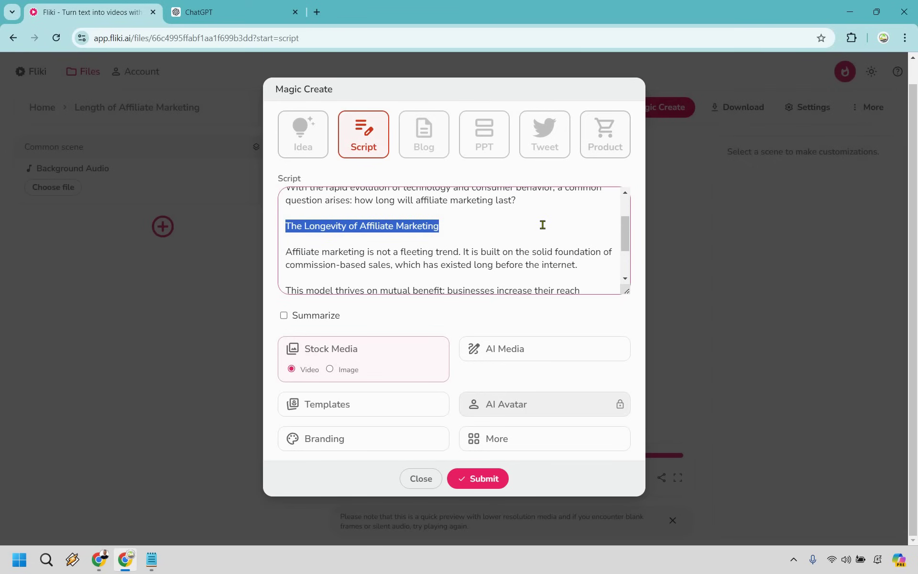
left_click(542, 225)
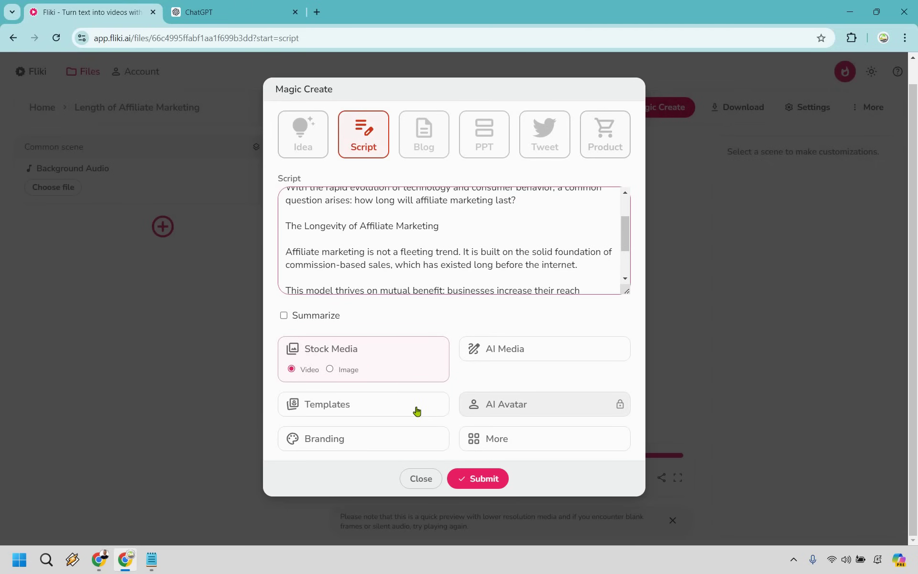
left_click(433, 414)
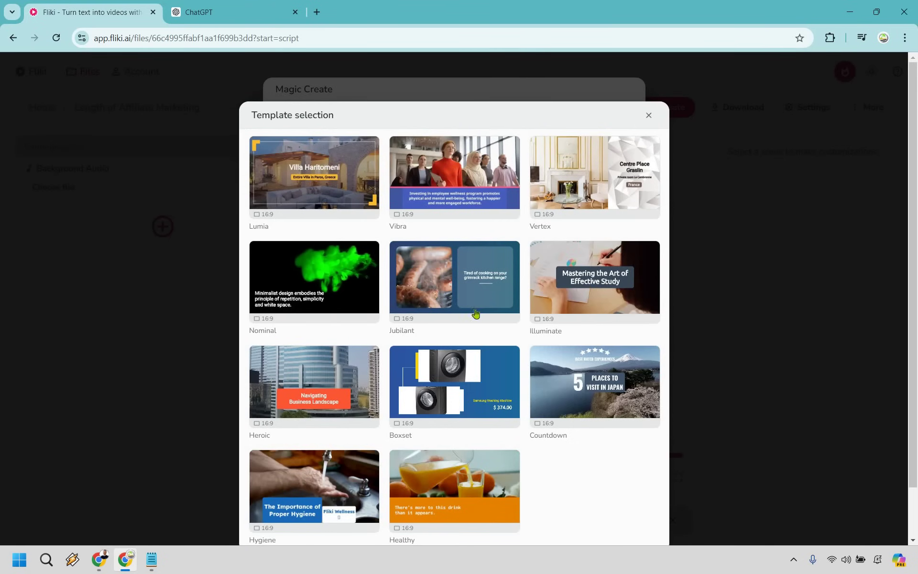
left_click(335, 490)
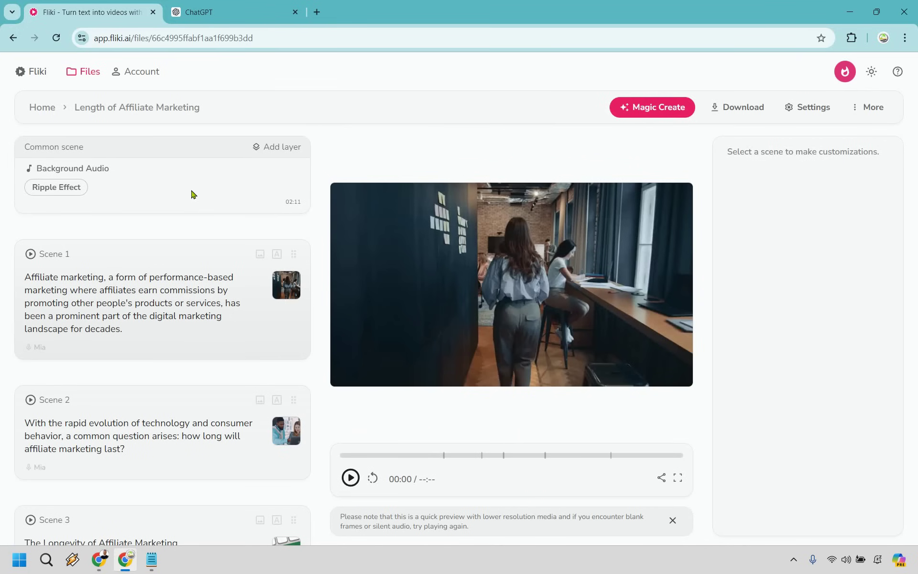
Inspect the background audio settings and Scene 1's voiceover and text layers in the generated video
left_click(192, 194)
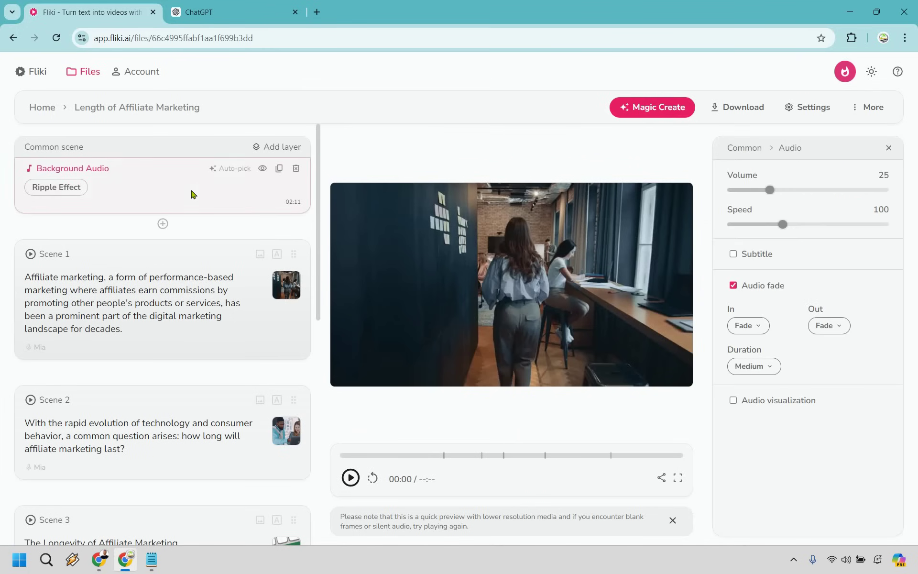
left_click(189, 277)
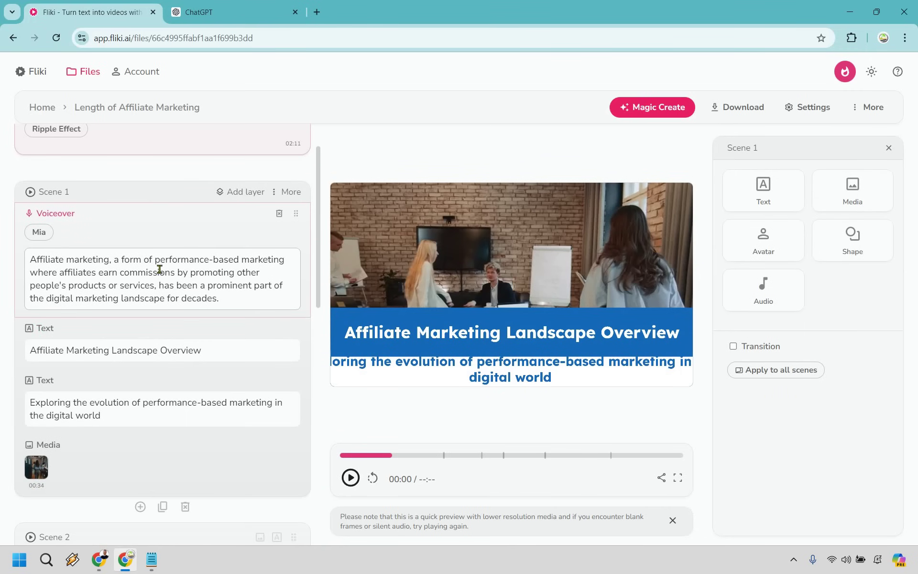
left_click(113, 394)
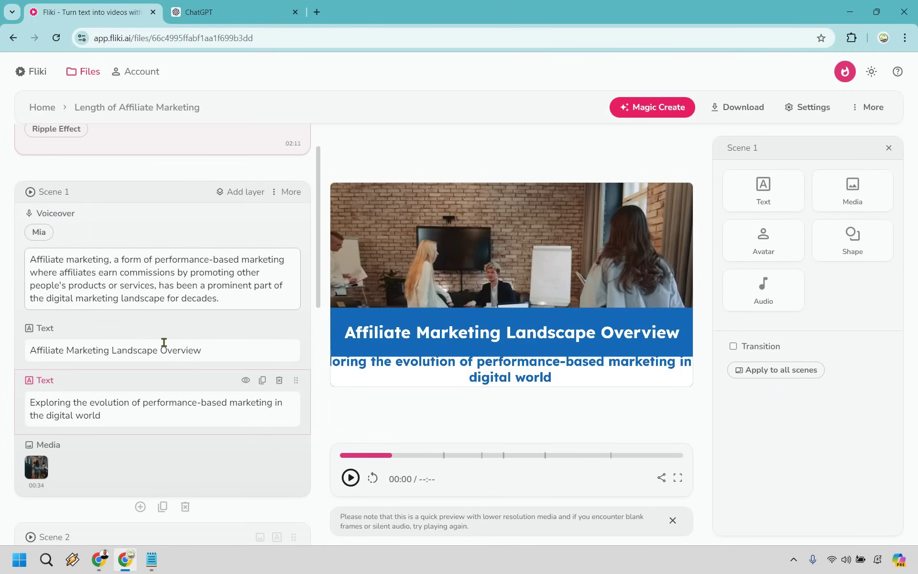
left_click(171, 295)
Shorten Scene 1's subtitle text layer to "The evolution of performance-based marketing today"
left_click(127, 416)
left_click(275, 404)
key("ctrl+shift+End")
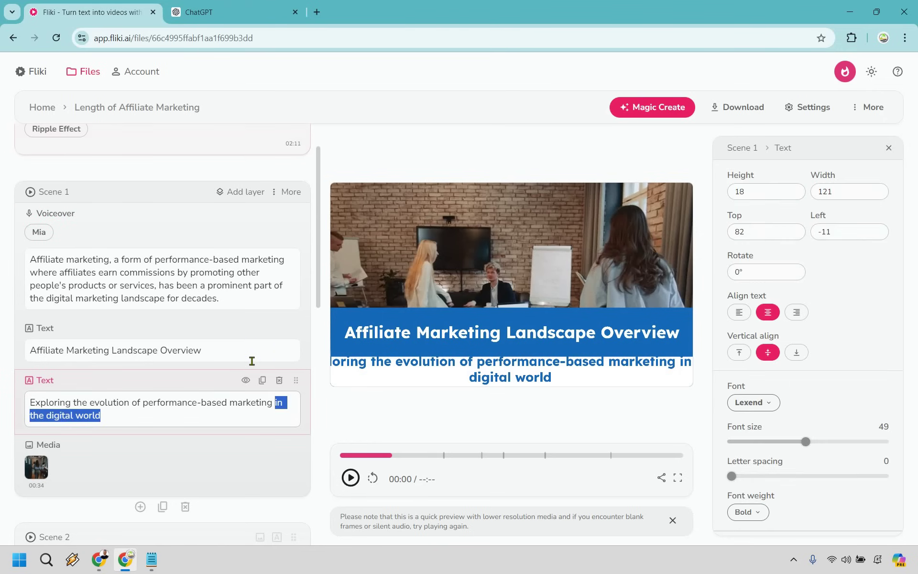
key("BackSpace")
type("today")
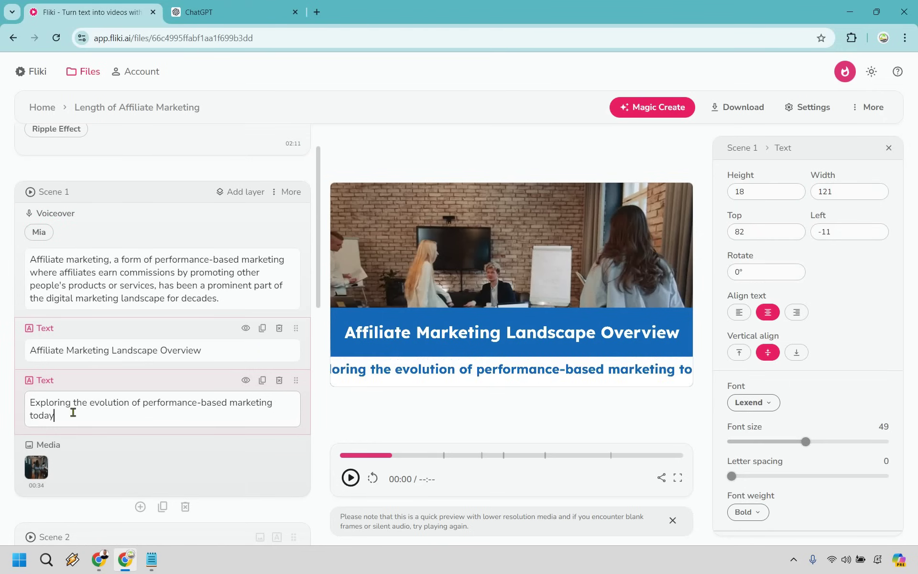
left_click_drag(76, 402, 20, 408)
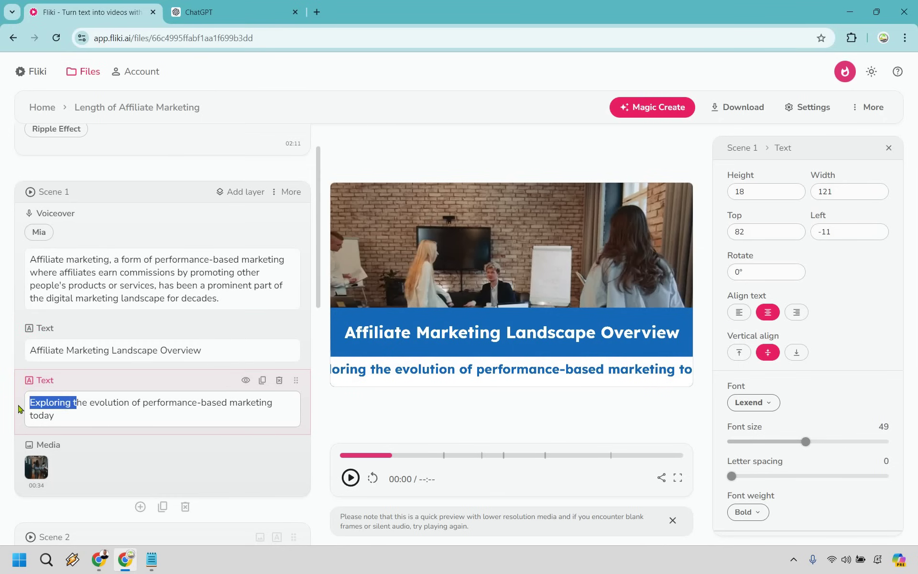
key("BackSpace")
type("T")
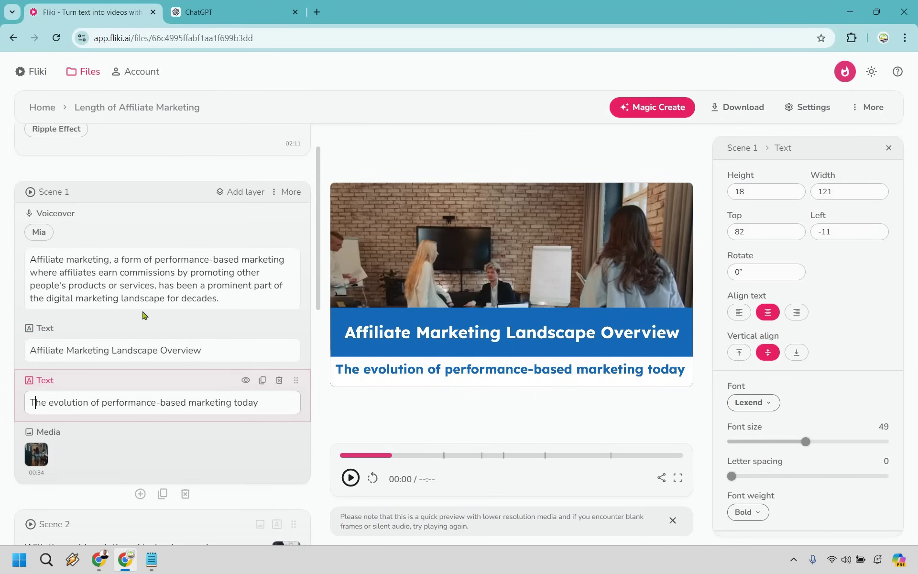
Review the remaining scenes, opening Scene 2 and Scene 4 to check their voiceover, on-screen text and media
scroll(165, 311, "down", 4)
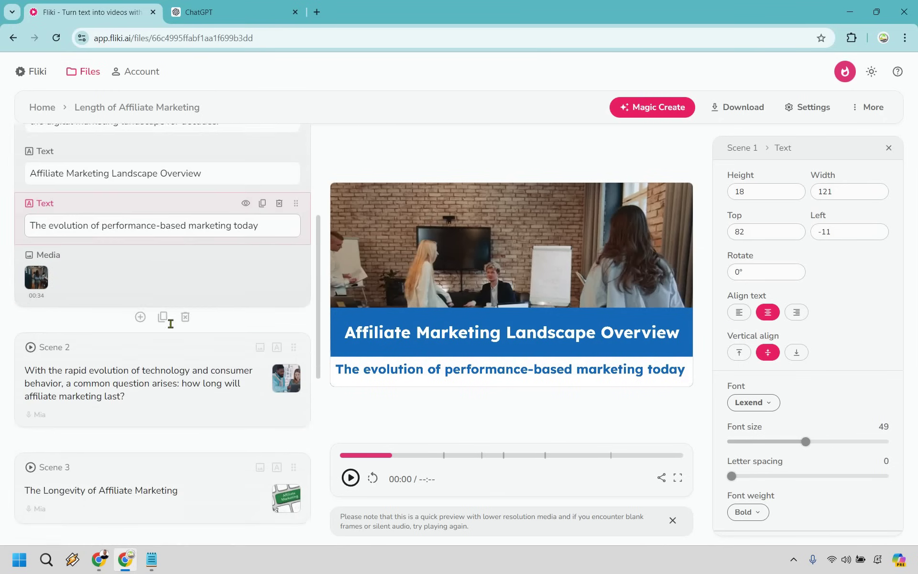
left_click(194, 337)
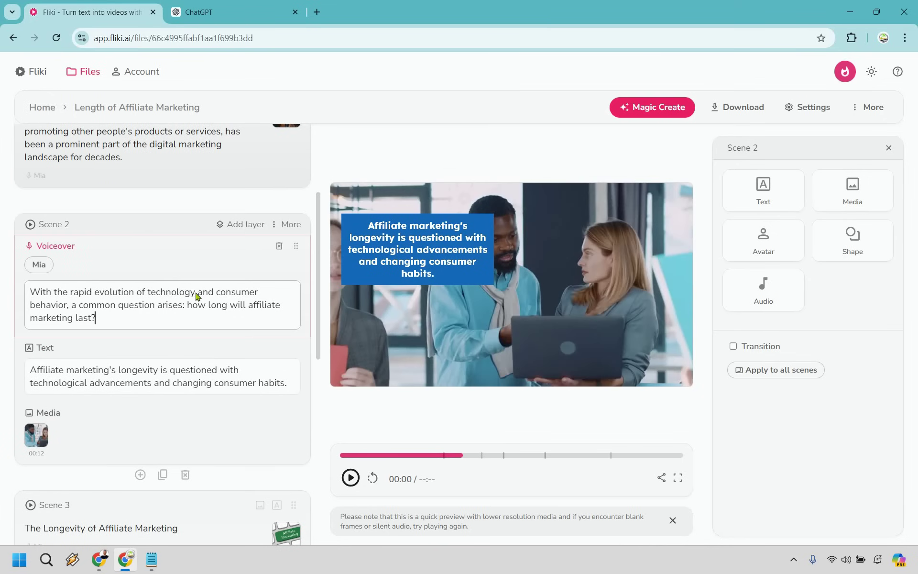
scroll(194, 301, "down", 5)
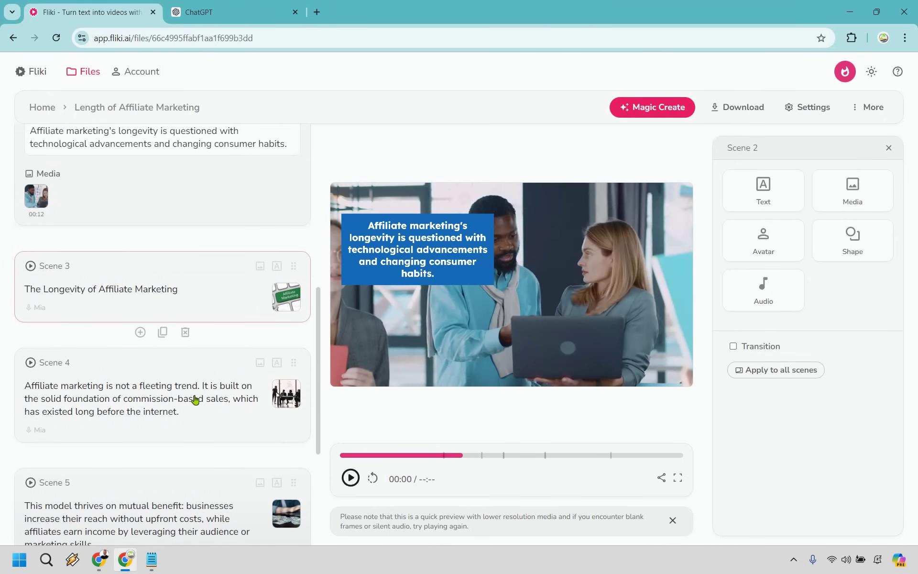
left_click(169, 369)
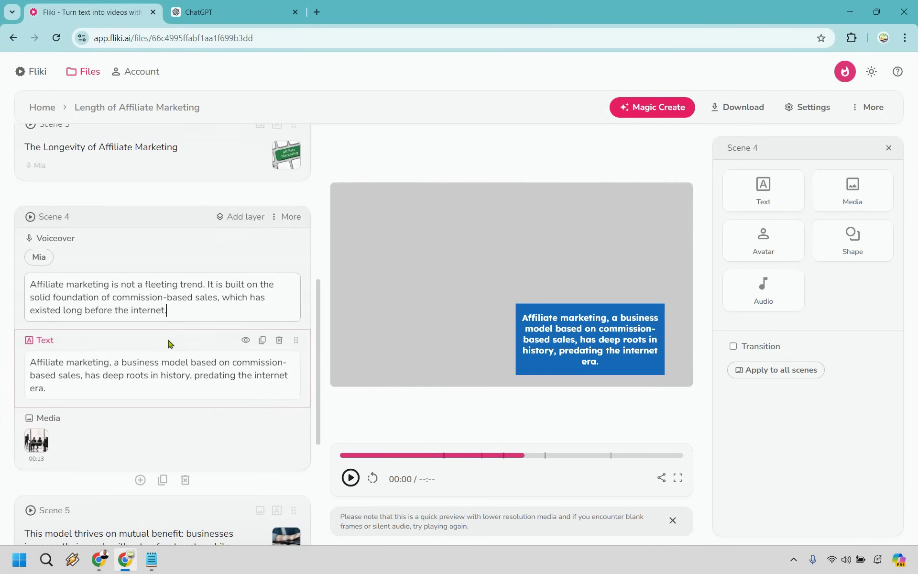
scroll(170, 351, "down", 4)
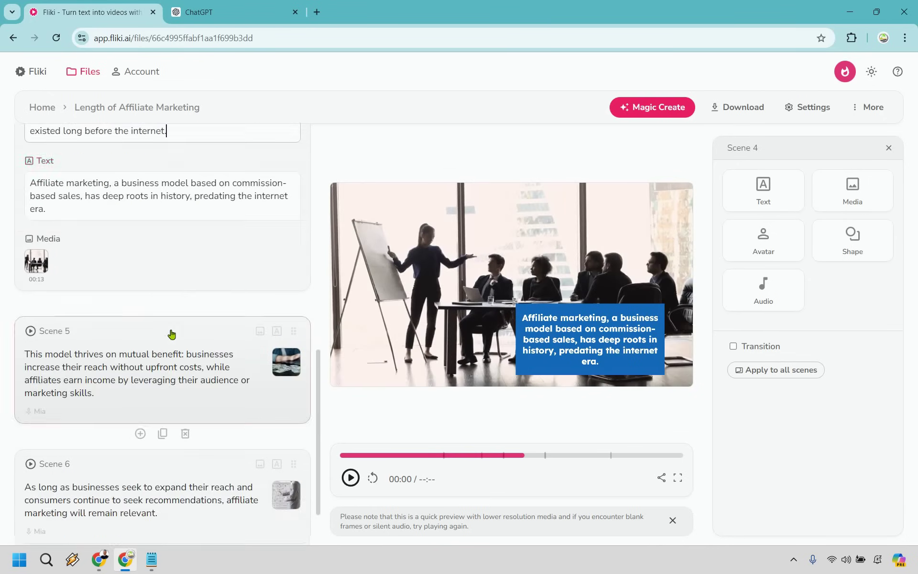
scroll(182, 367, "down", 2)
scroll(182, 356, "up", 12)
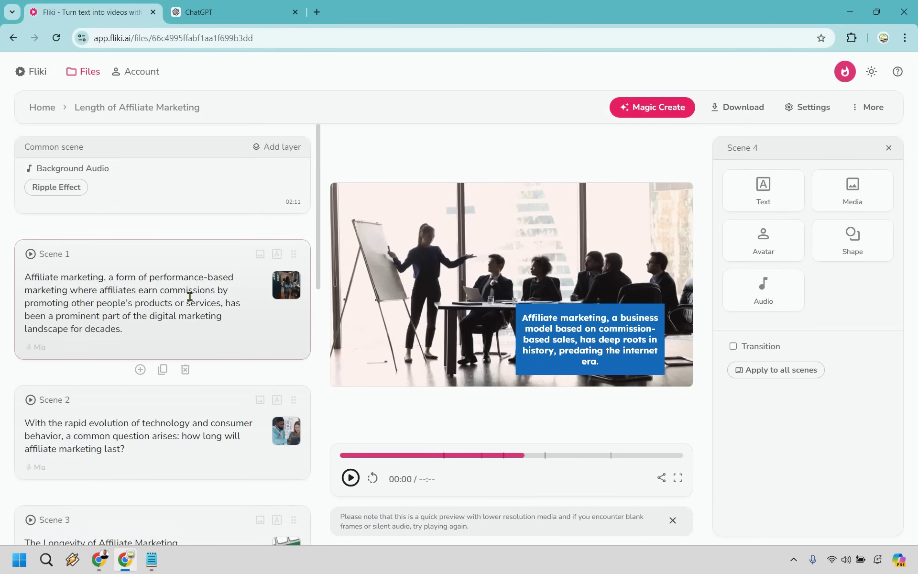
Select Scene 1's entire voiceover text to examine its voiceover options, and return to the scene's overall settings
left_click(190, 296)
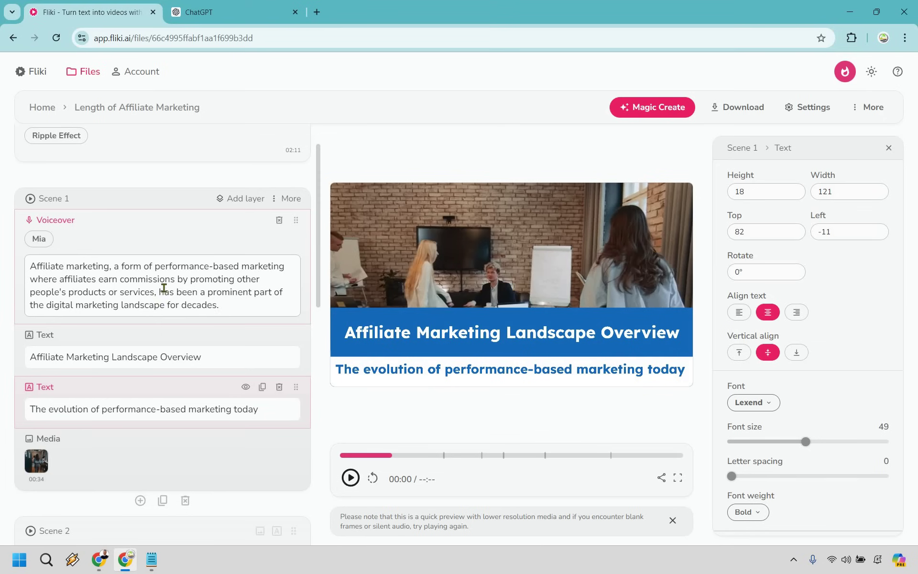
key("shift+Up")
key("shift+Up")
key("shift+Up")
key("shift+Up")
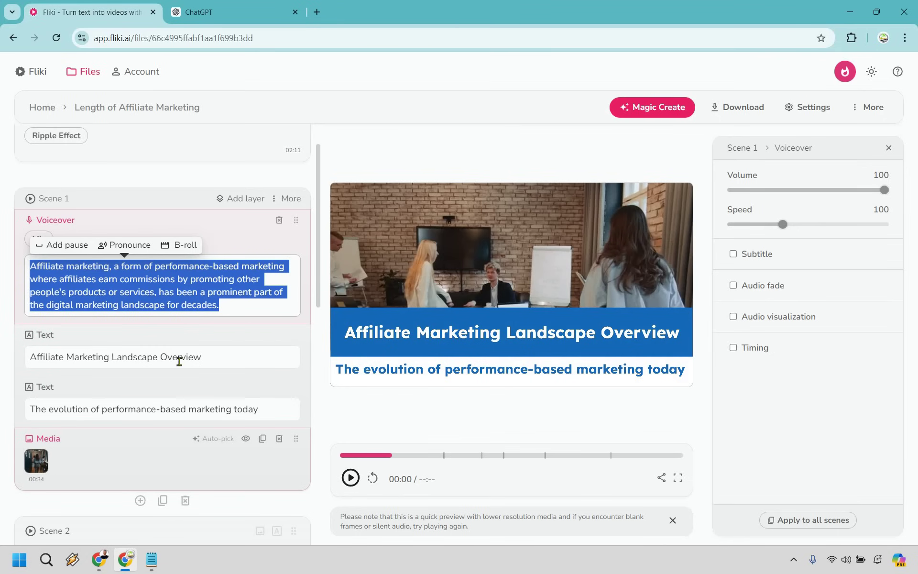
scroll(164, 445, "down", 1)
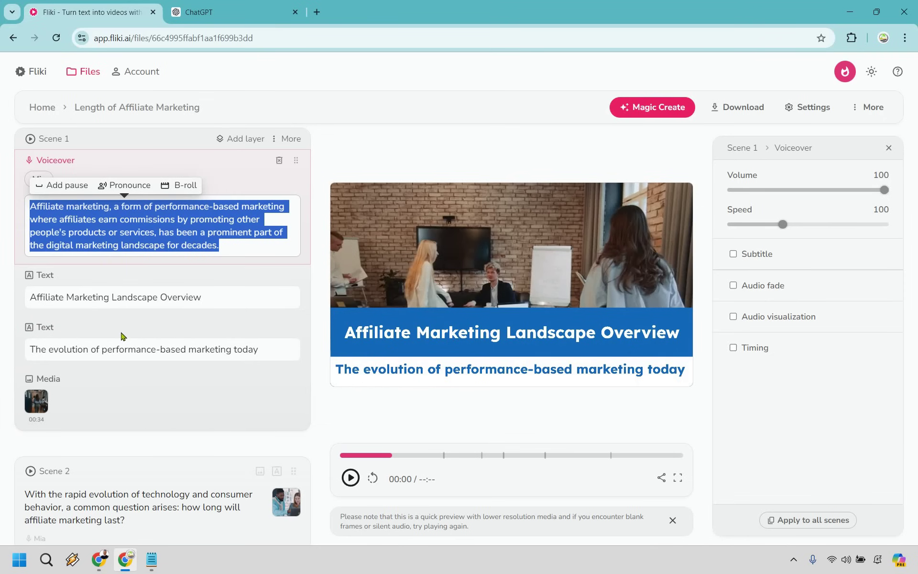
scroll(154, 254, "up", 3)
left_click(154, 253)
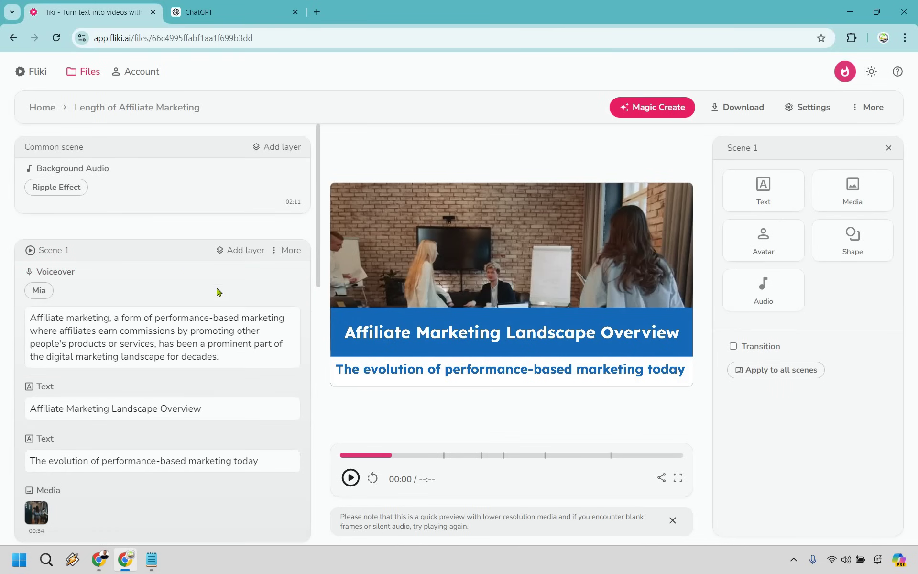